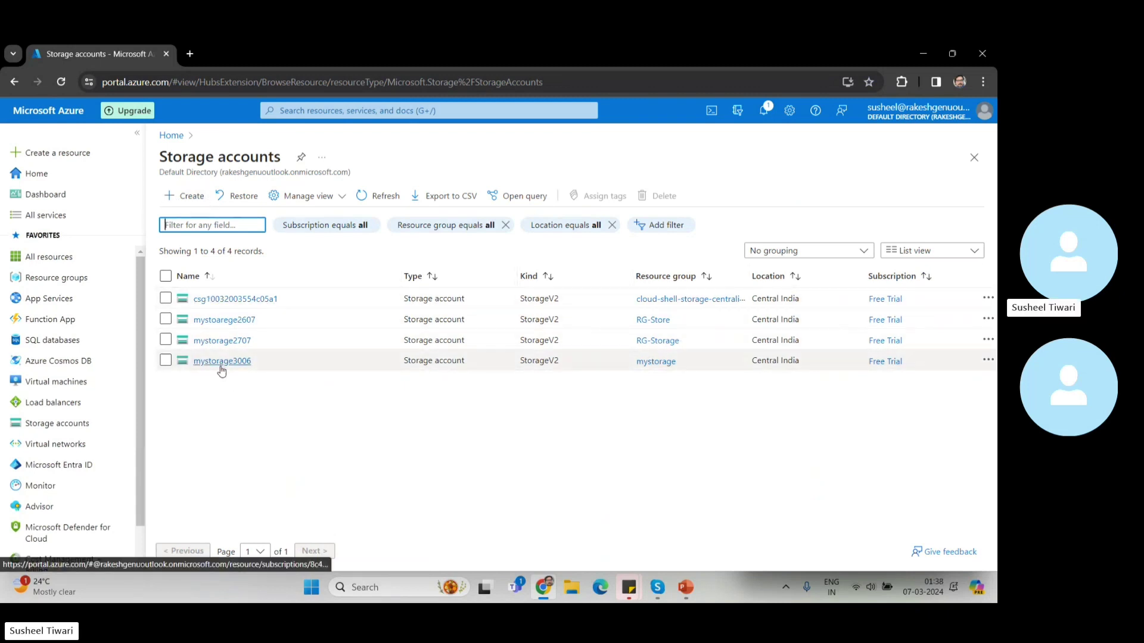
Start creating a storage account and assign it a new resource group named RG-Storage2.
{"action": "left_click", "coordinate": [178, 203]}
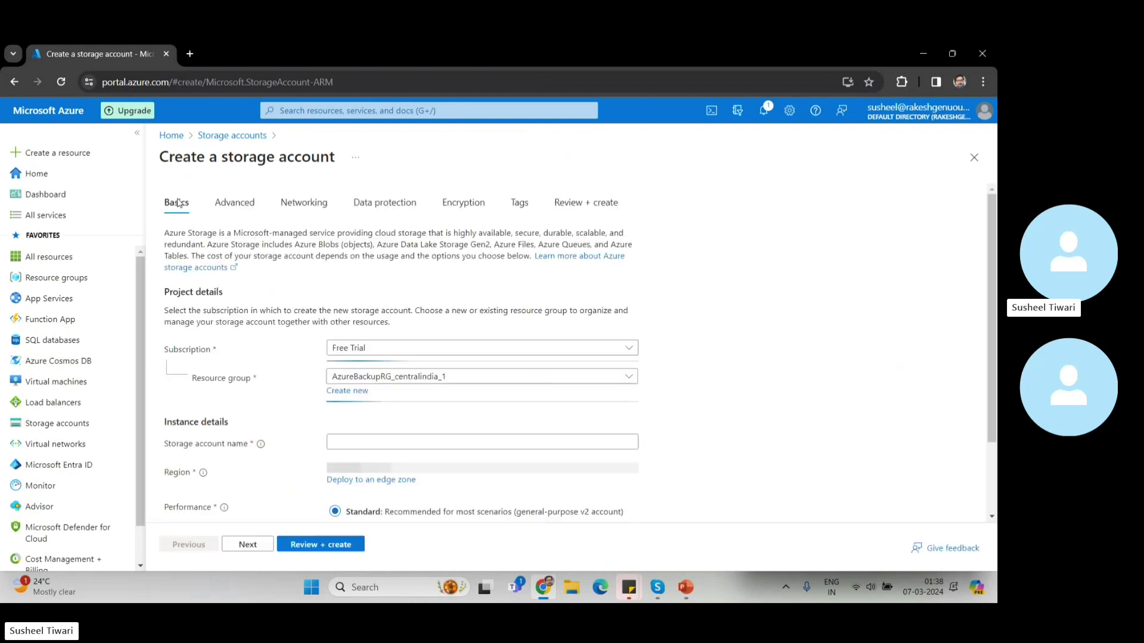
{"action": "scroll", "coordinate": [595, 393], "scroll_direction": "down", "scroll_amount": 1}
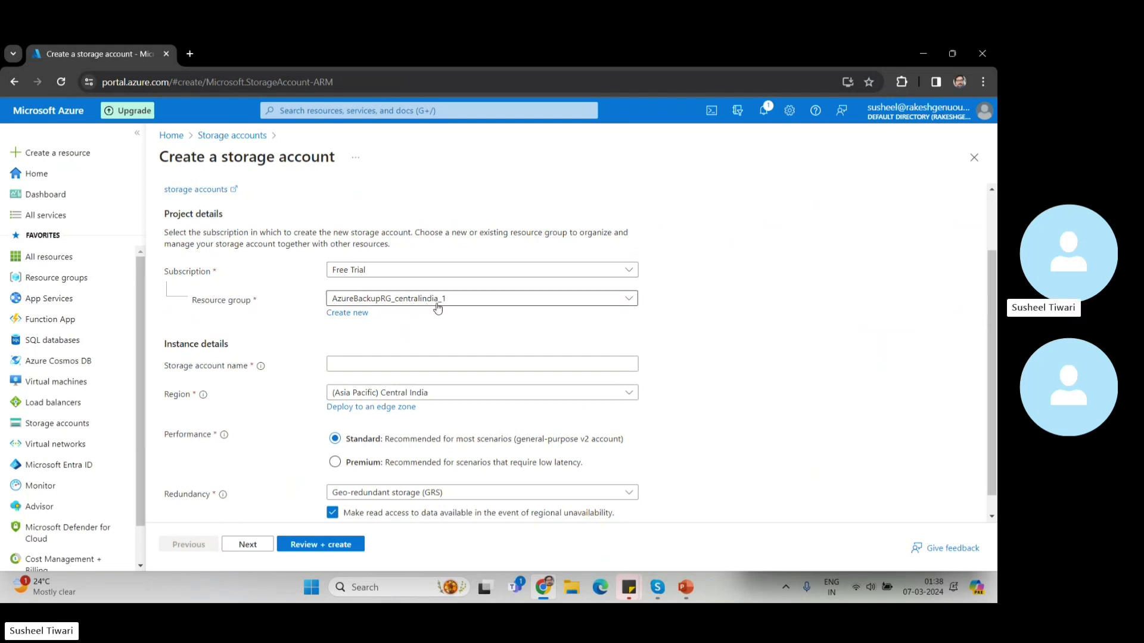
{"action": "left_click", "coordinate": [486, 302]}
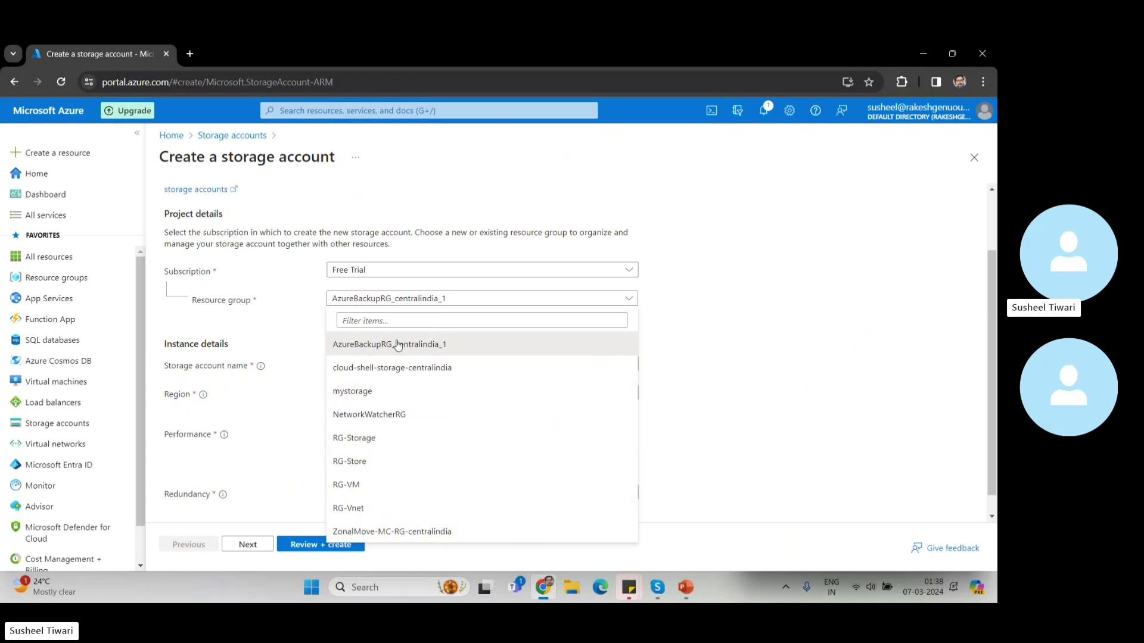
{"action": "left_click", "coordinate": [268, 331]}
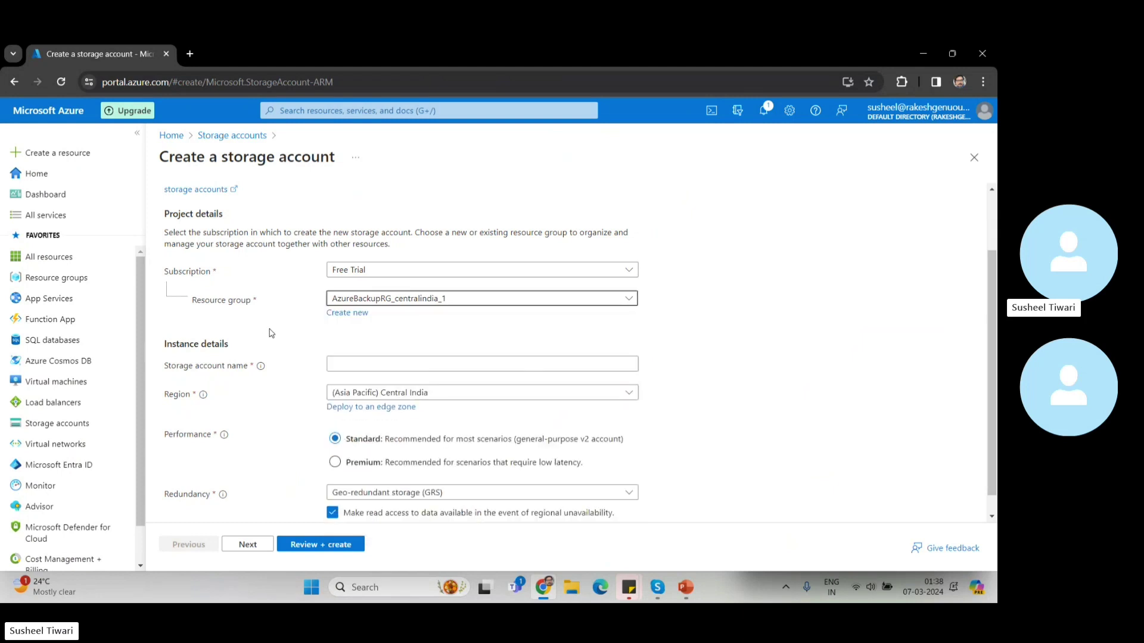
{"action": "left_click", "coordinate": [338, 314]}
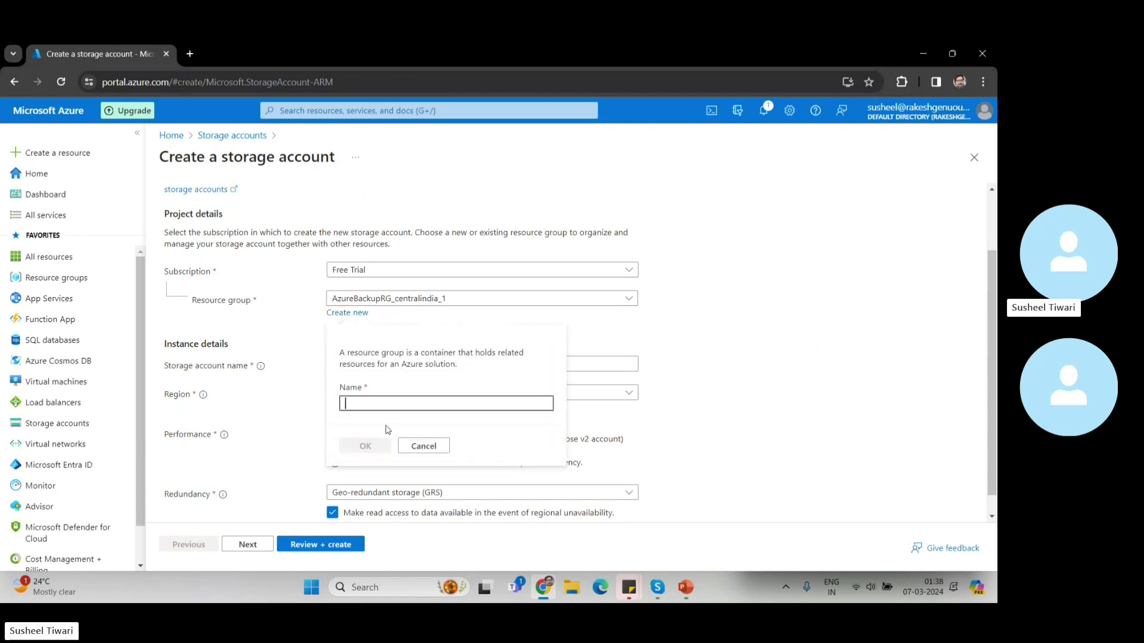
{"action": "type", "text": "RG-Sto"}
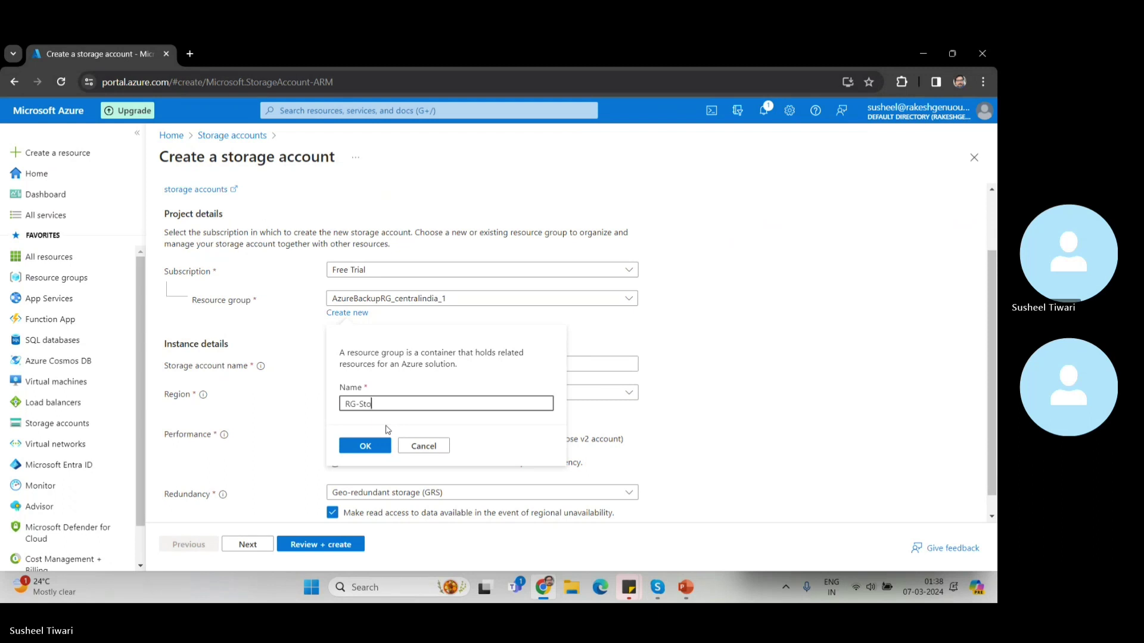
{"action": "type", "text": "rage"}
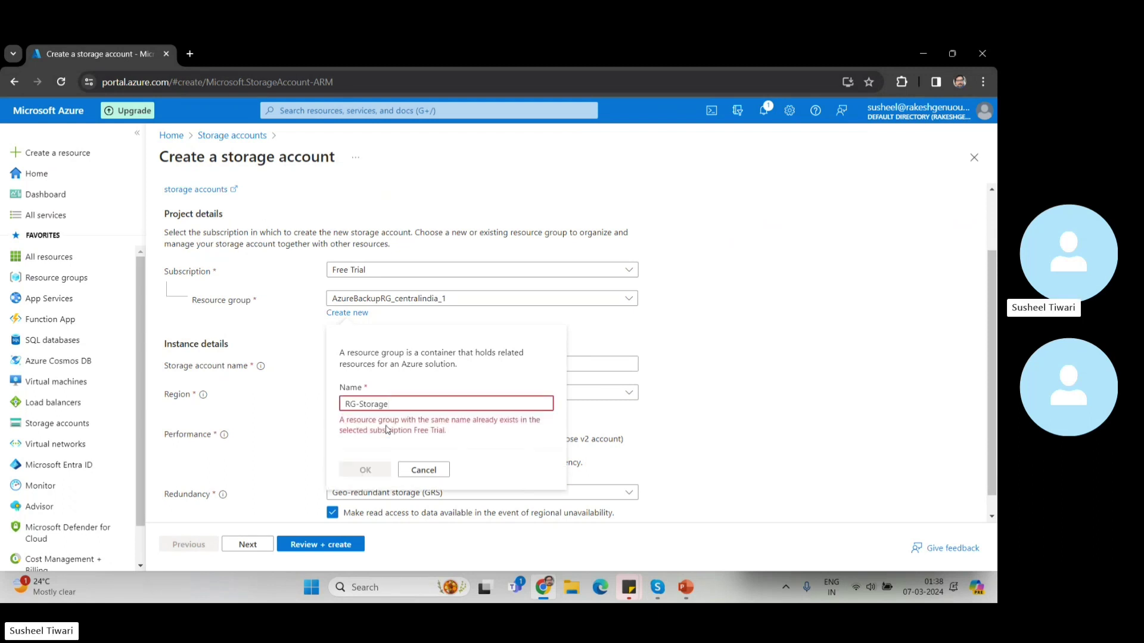
{"action": "type", "text": "2"}
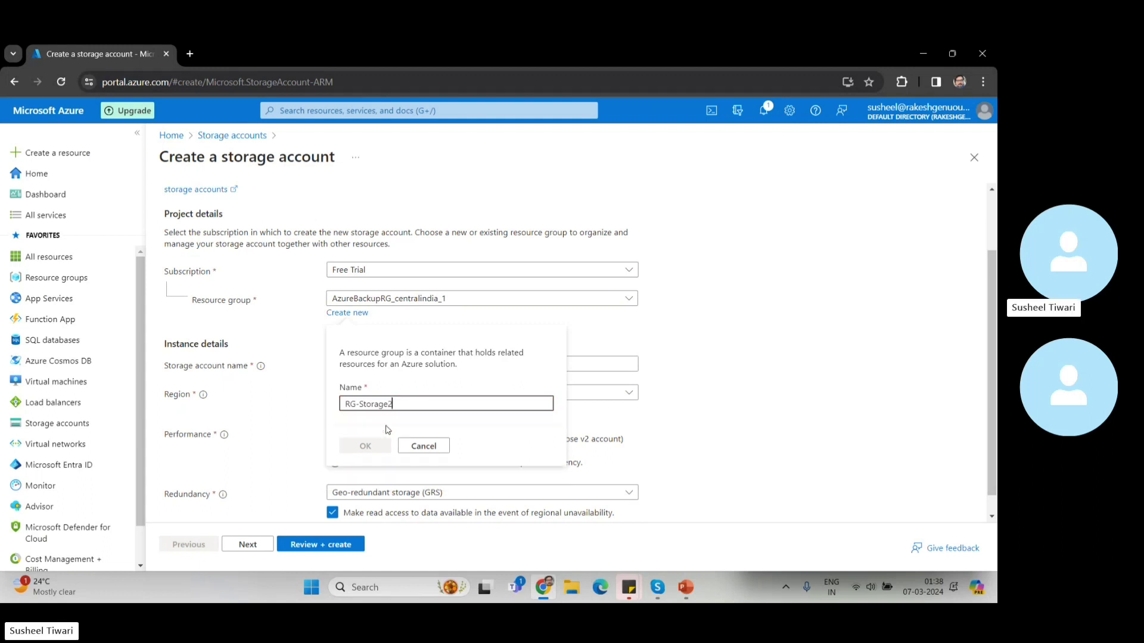
{"action": "left_click", "coordinate": [365, 447]}
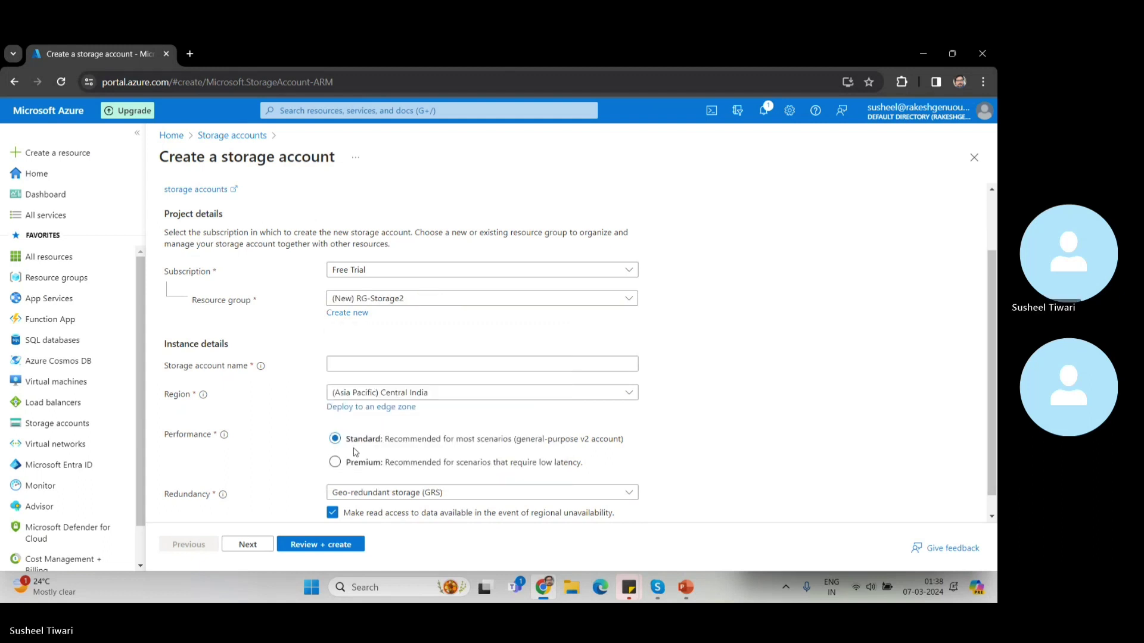
{"action": "left_click", "coordinate": [335, 363]}
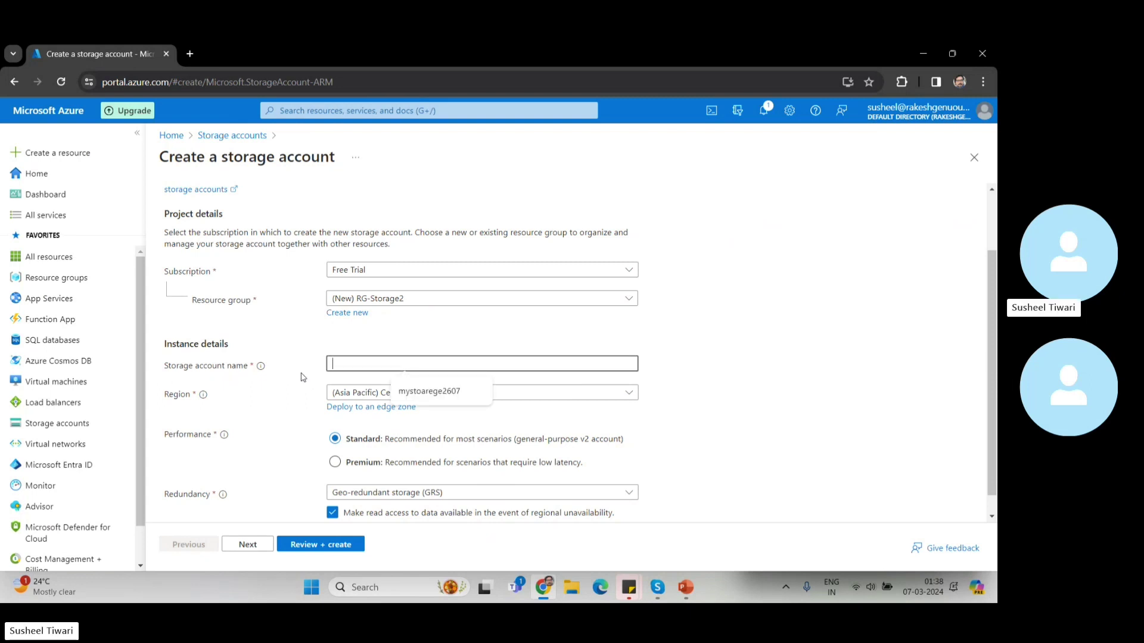
{"action": "left_click", "coordinate": [296, 338]}
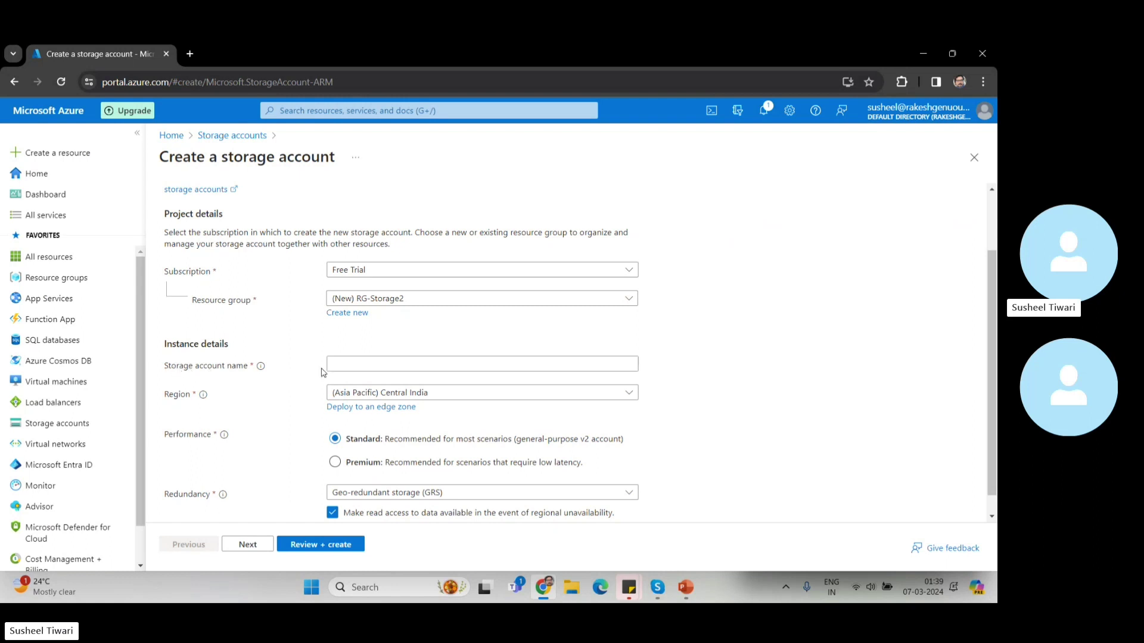
{"action": "left_click", "coordinate": [348, 365]}
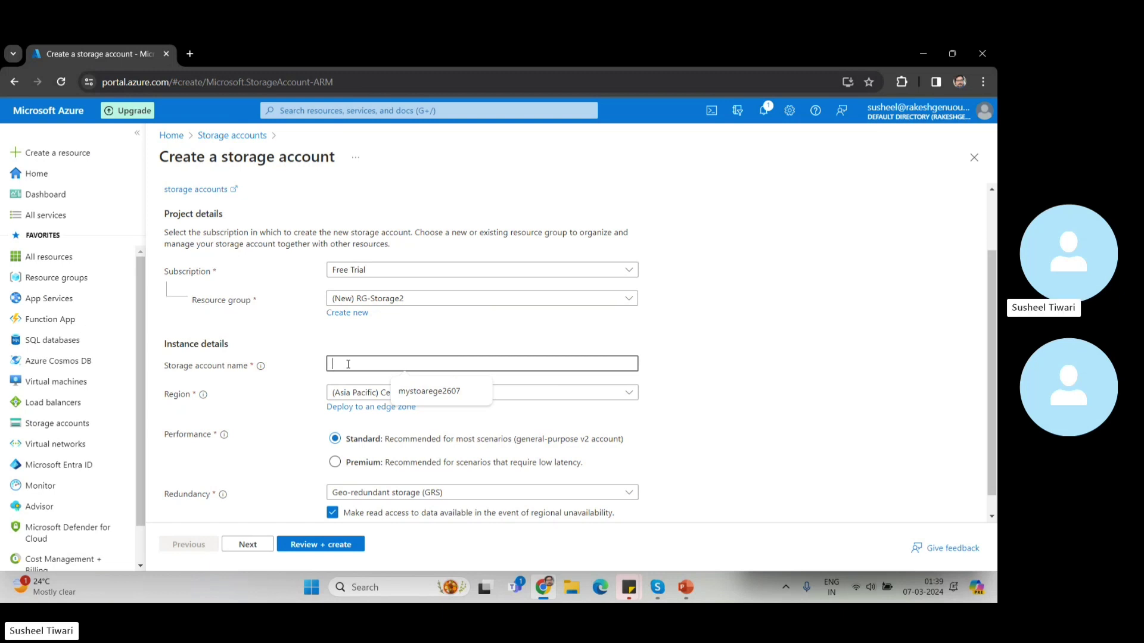
{"action": "type", "text": "m"}
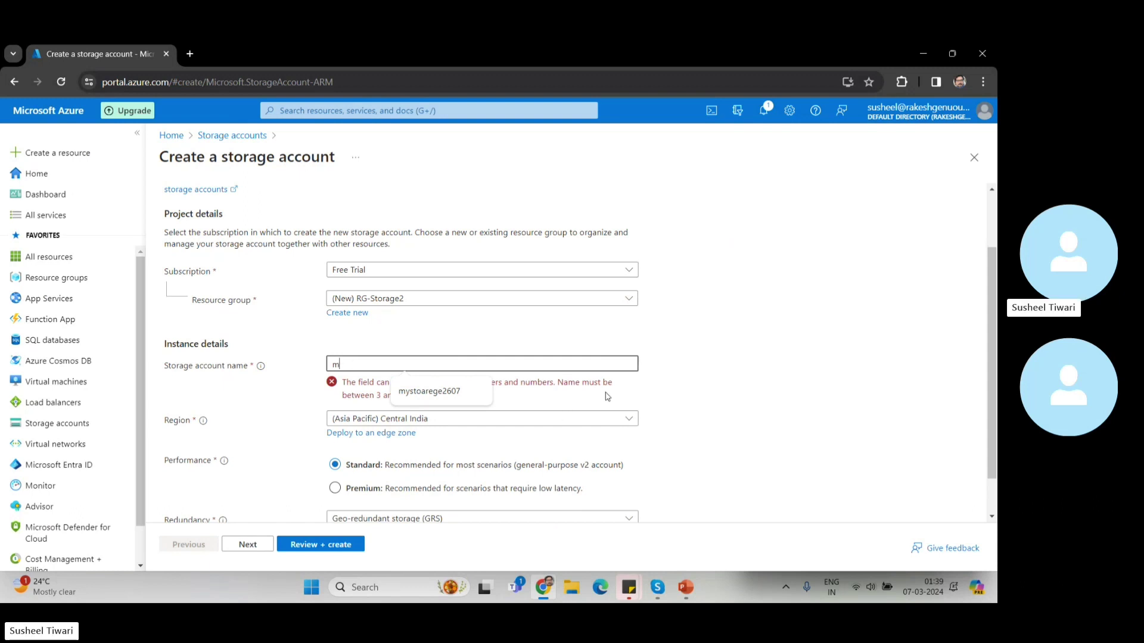
{"action": "left_click", "coordinate": [714, 417]}
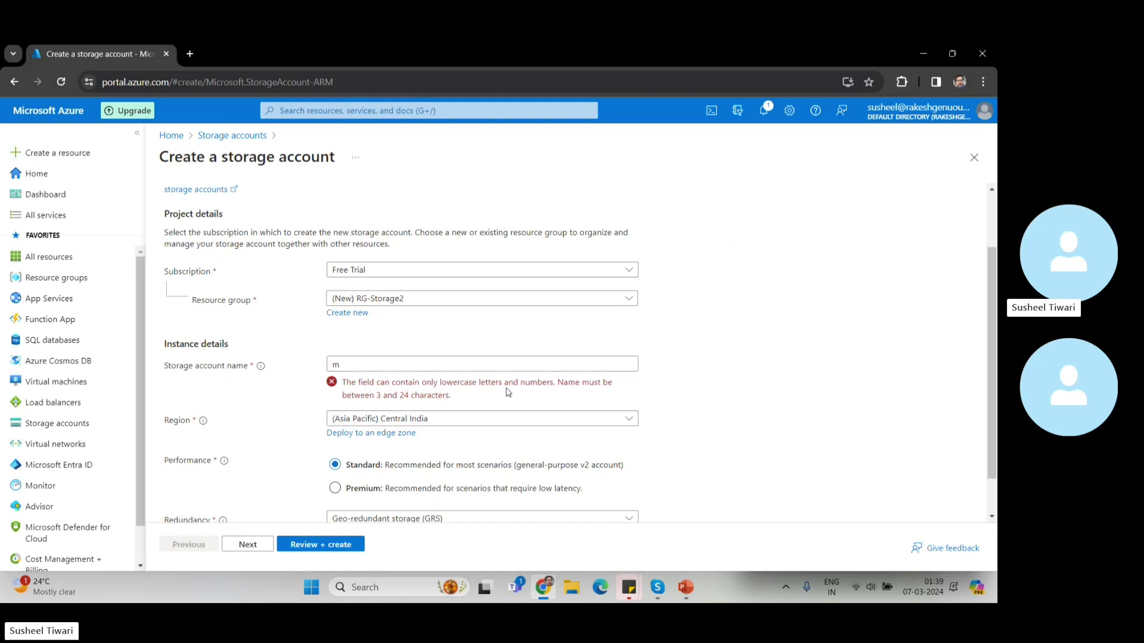
Replace the partial storage account name with mystorage3007.
{"action": "left_click", "coordinate": [358, 365]}
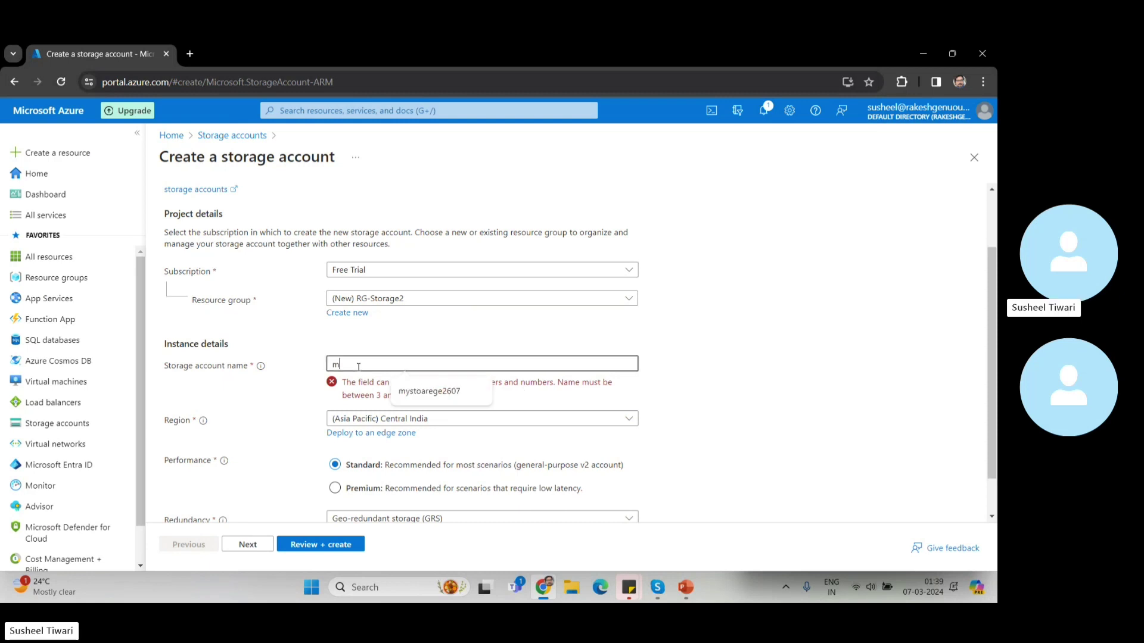
{"action": "key", "text": "BackSpace"}
{"action": "type", "text": "M"}
{"action": "key", "text": "BackSpace"}
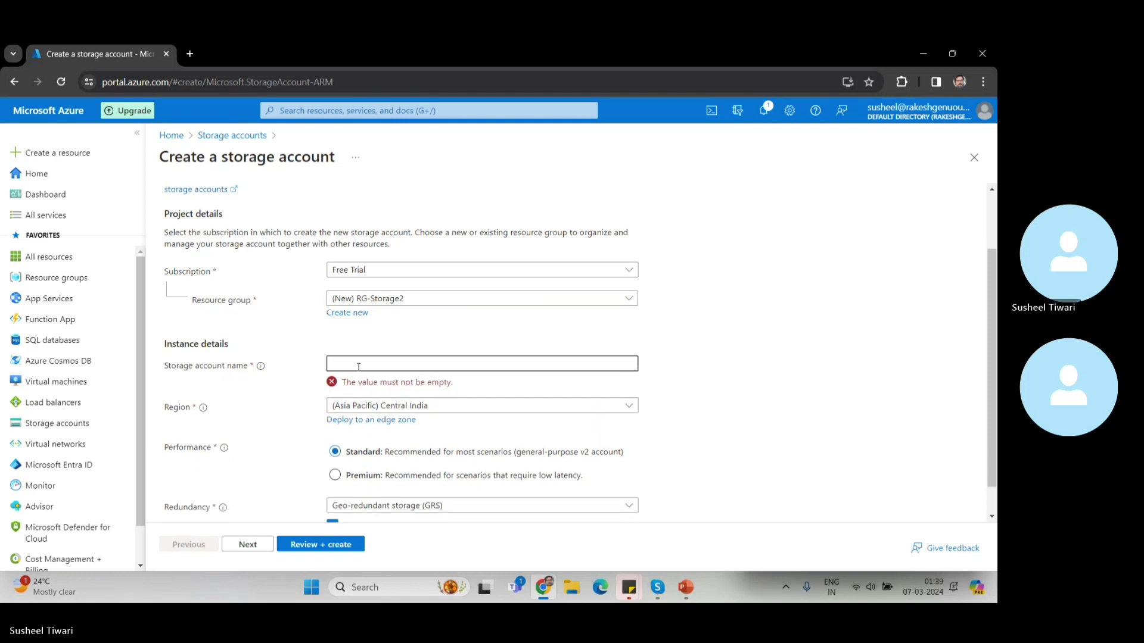
{"action": "type", "text": "my"}
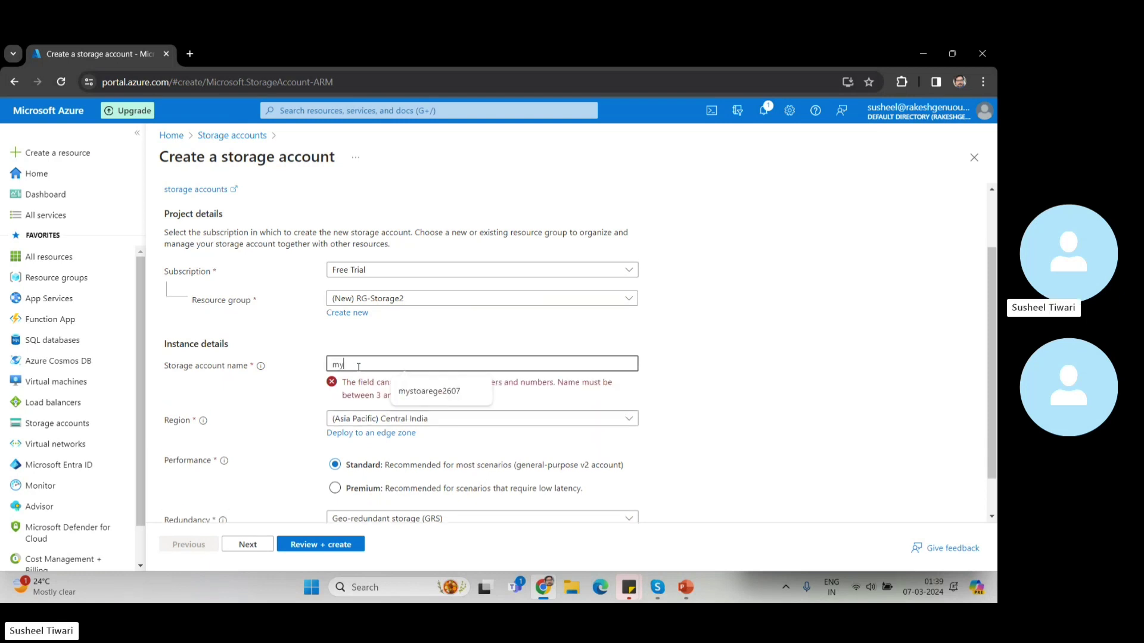
{"action": "type", "text": "str"}
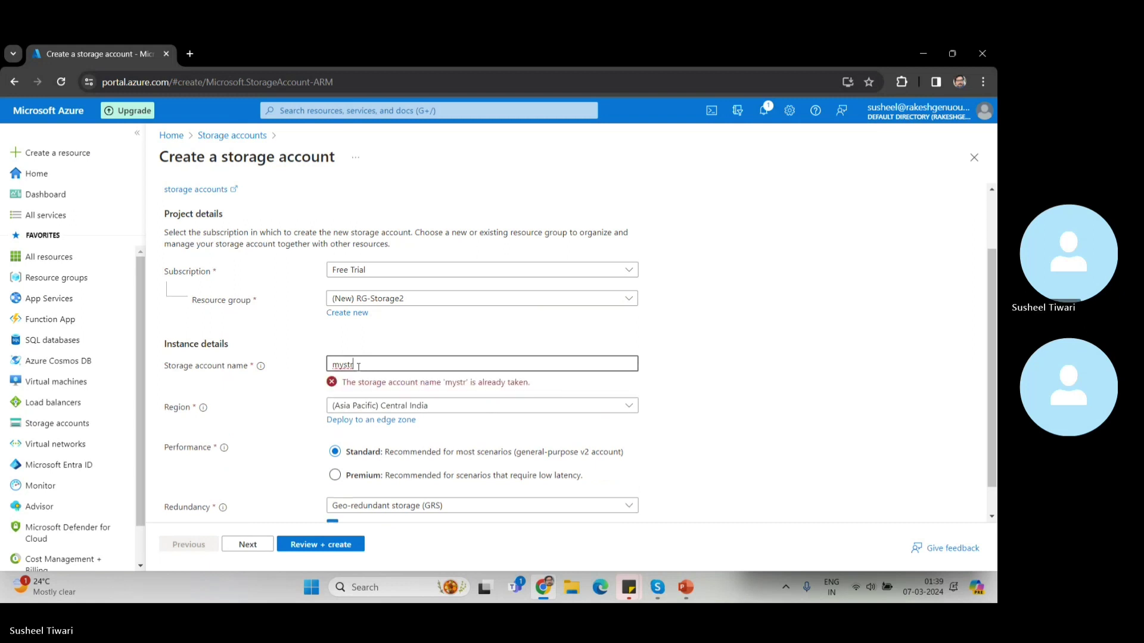
{"action": "key", "text": "BackSpace"}
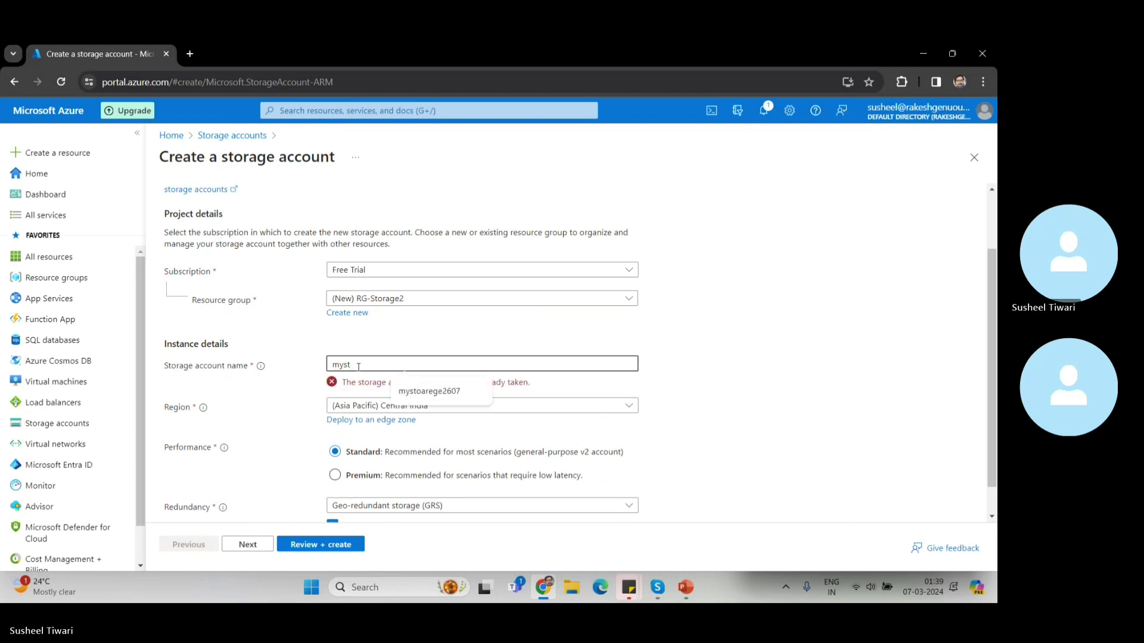
{"action": "type", "text": "o"}
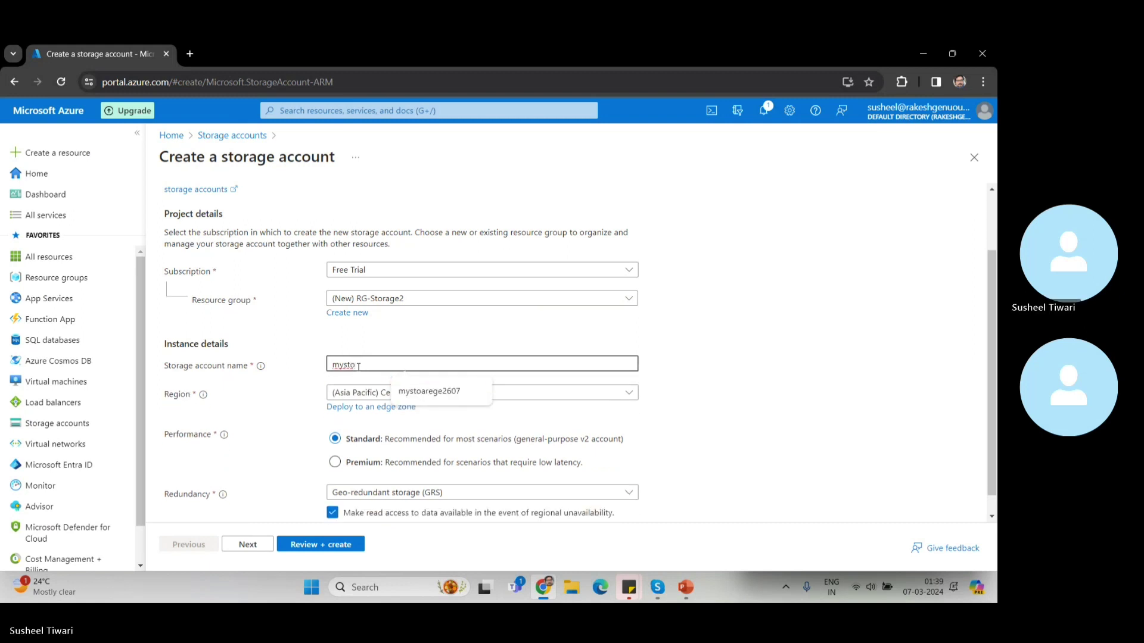
{"action": "type", "text": "rage"}
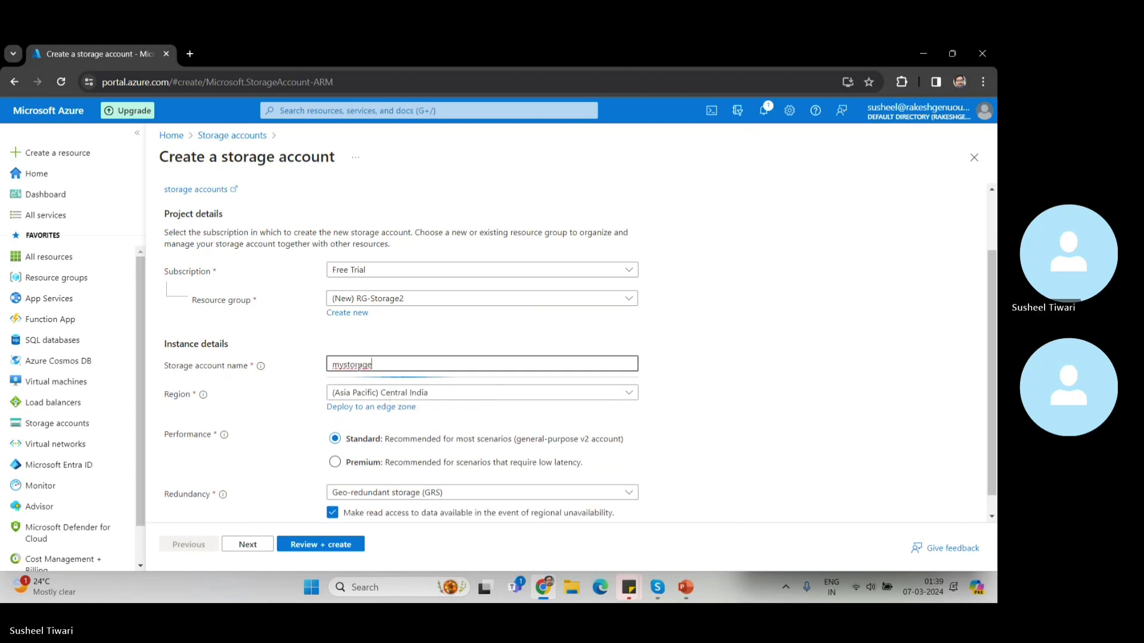
{"action": "type", "text": "3006"}
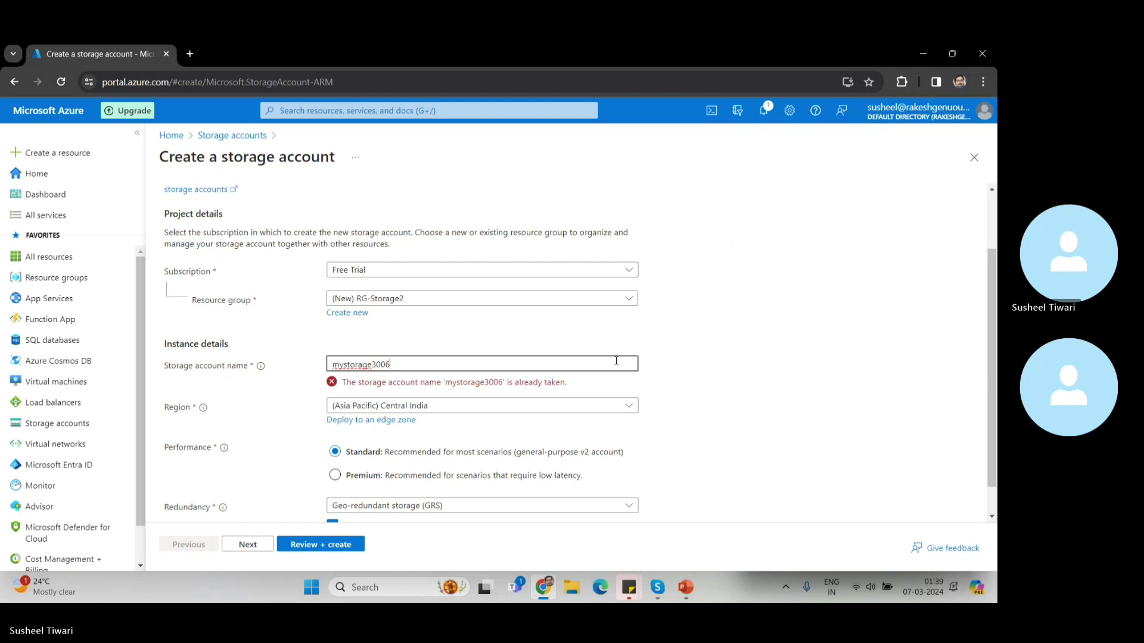
{"action": "key", "text": "BackSpace"}
{"action": "type", "text": "7"}
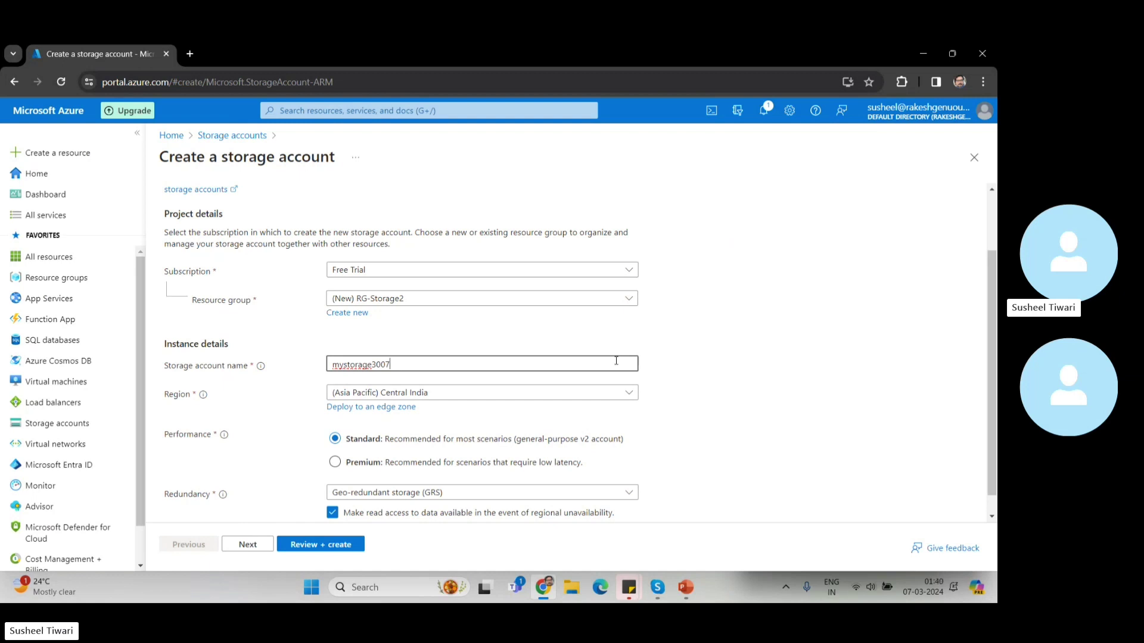
Look through the recommended and other regions available for the storage account without choosing a different one.
{"action": "scroll", "coordinate": [713, 395], "scroll_direction": "down", "scroll_amount": 1}
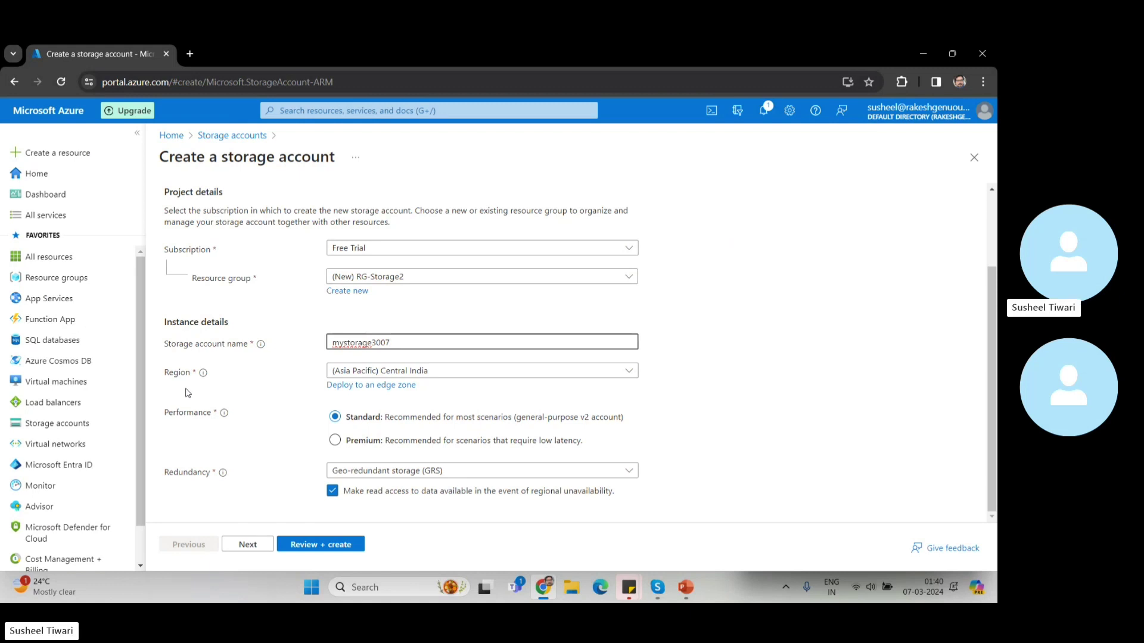
{"action": "left_click", "coordinate": [628, 372]}
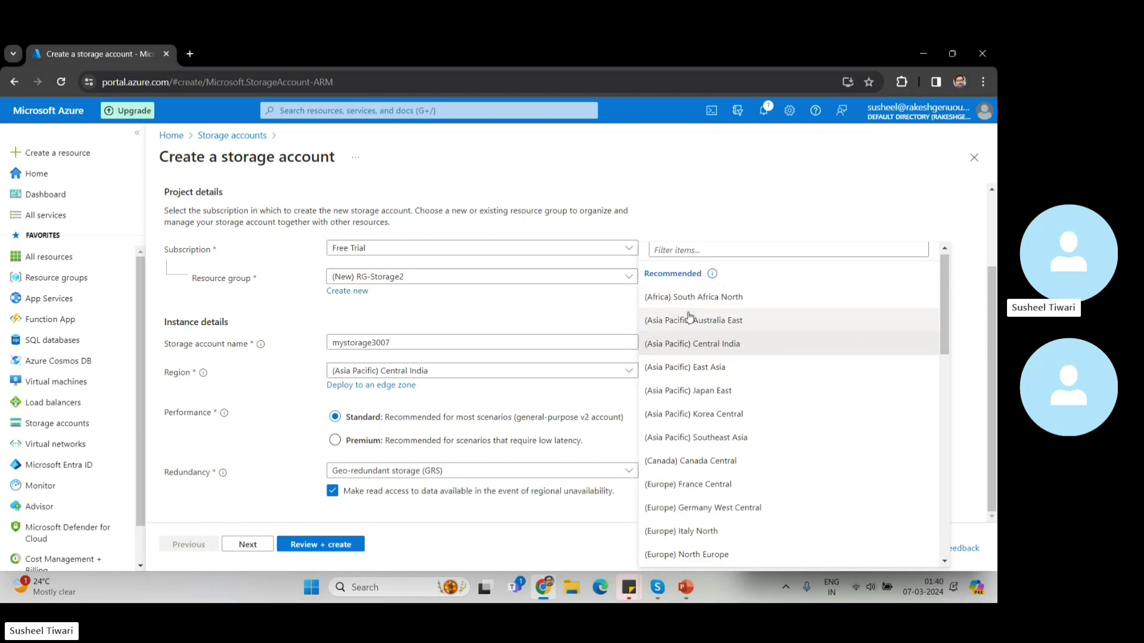
{"action": "scroll", "coordinate": [703, 399], "scroll_direction": "down", "scroll_amount": 4}
{"action": "scroll", "coordinate": [705, 405], "scroll_direction": "down", "scroll_amount": 5}
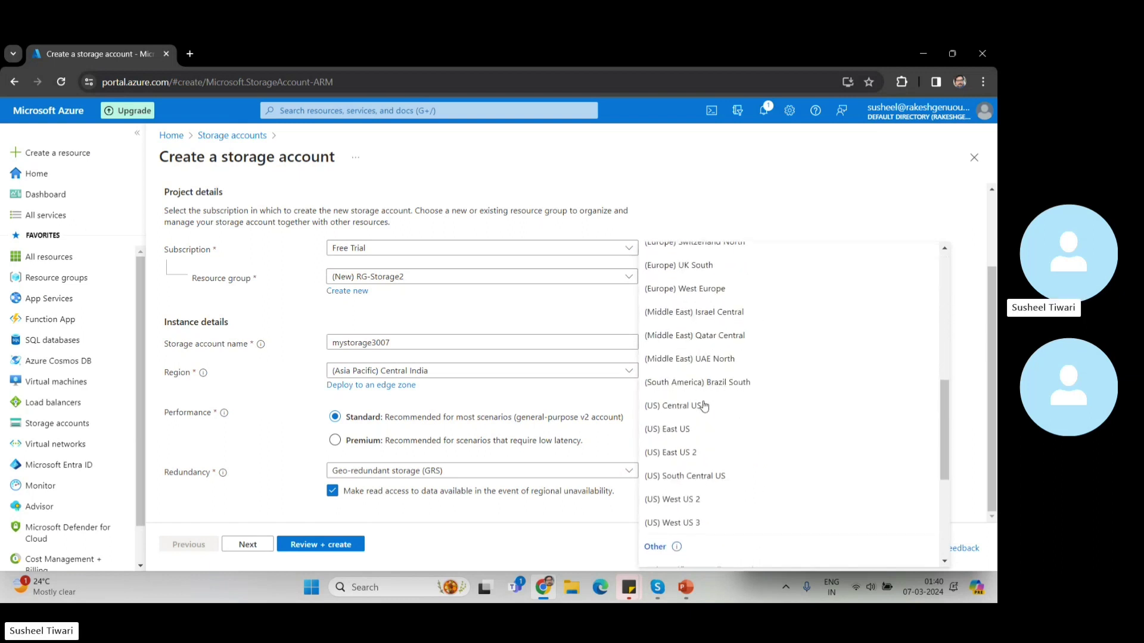
{"action": "scroll", "coordinate": [704, 405], "scroll_direction": "up", "scroll_amount": 3}
{"action": "scroll", "coordinate": [704, 405], "scroll_direction": "up", "scroll_amount": 3}
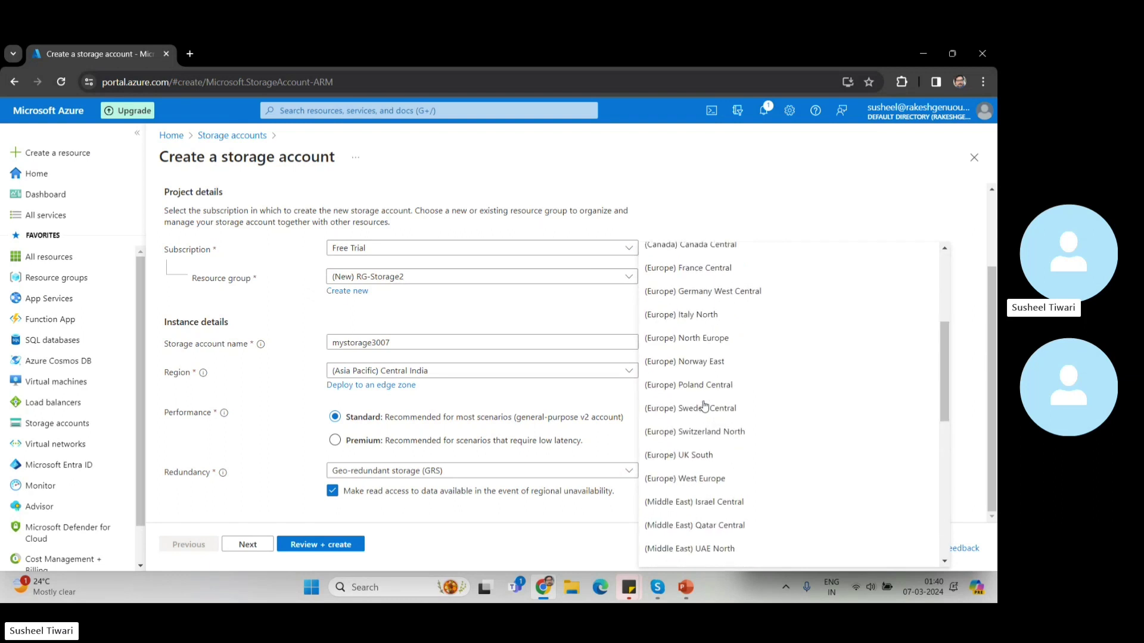
{"action": "scroll", "coordinate": [704, 406], "scroll_direction": "up", "scroll_amount": 2}
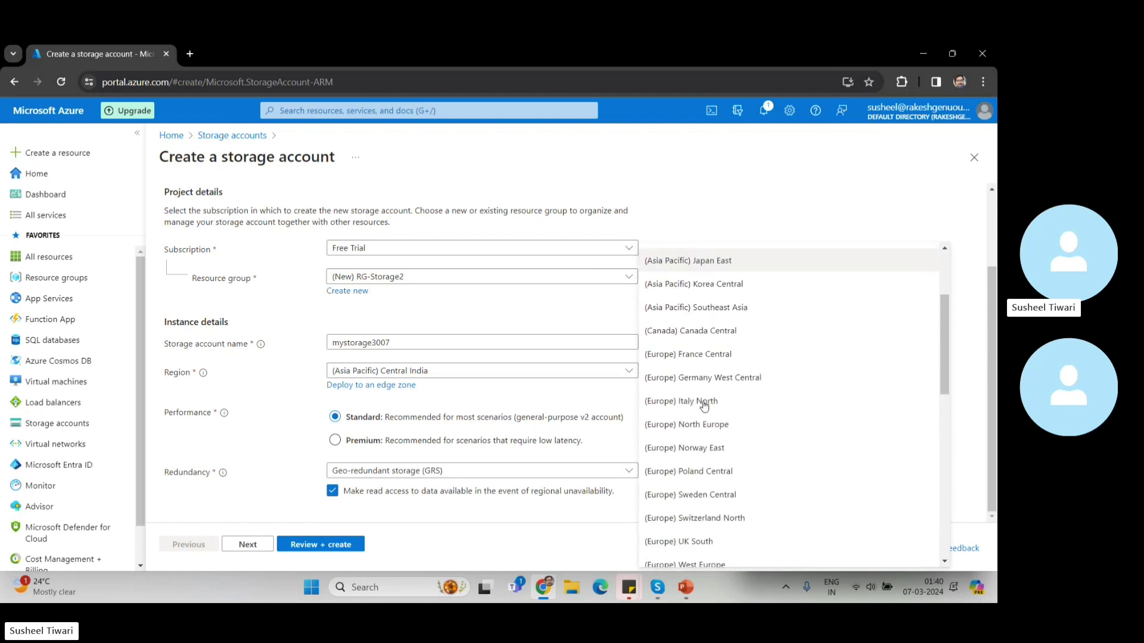
{"action": "scroll", "coordinate": [705, 406], "scroll_direction": "up", "scroll_amount": 2}
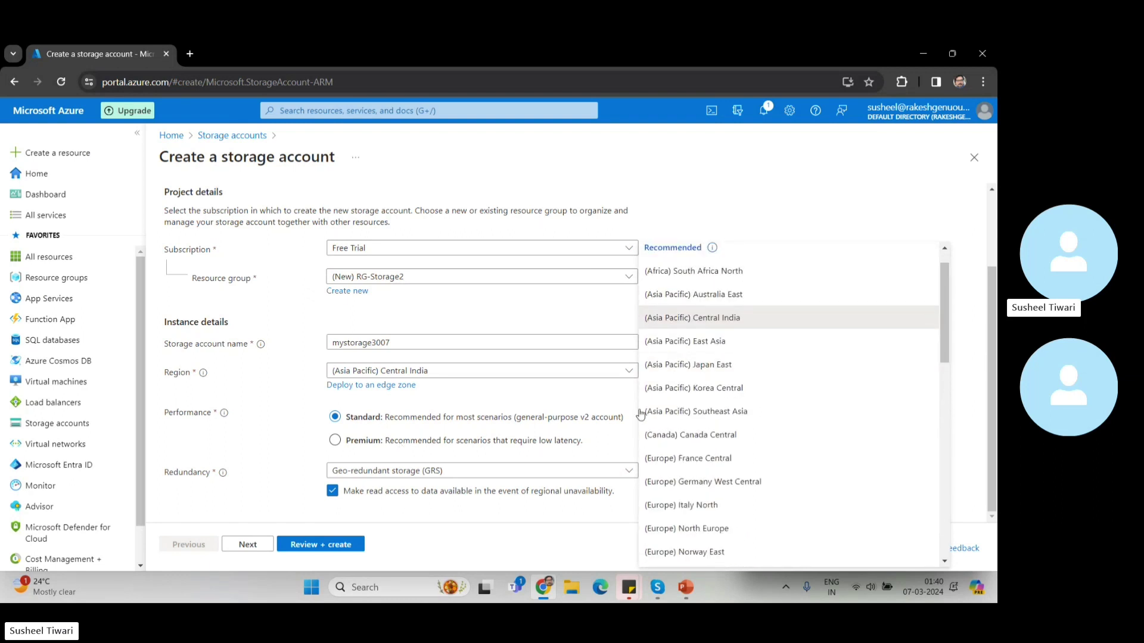
{"action": "scroll", "coordinate": [745, 411], "scroll_direction": "down", "scroll_amount": 10}
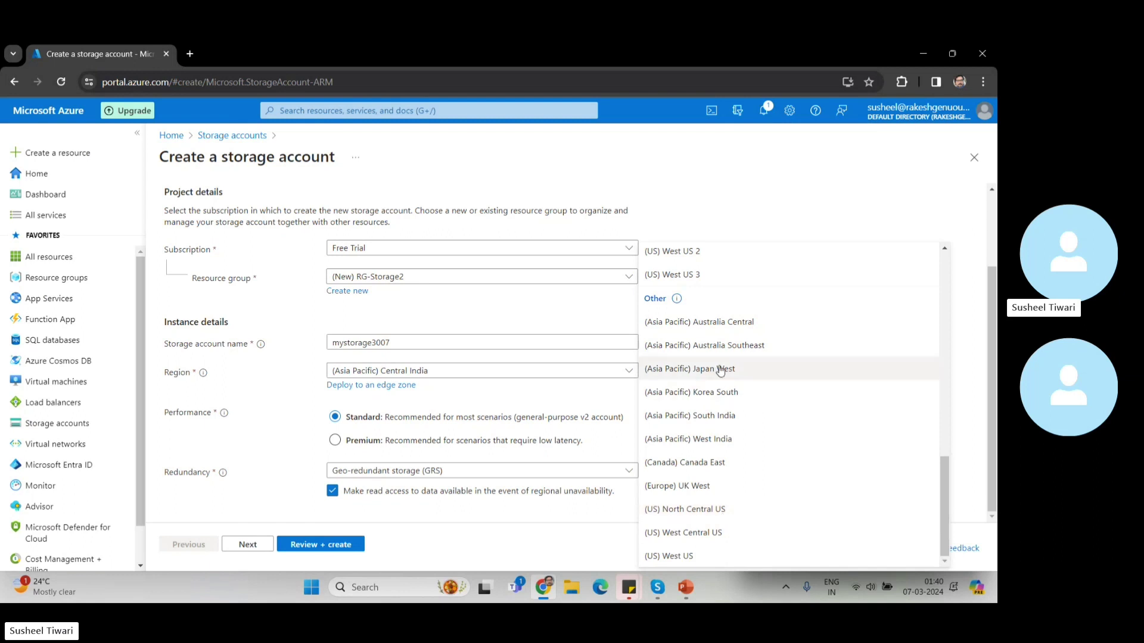
{"action": "scroll", "coordinate": [714, 413], "scroll_direction": "up", "scroll_amount": 2}
{"action": "scroll", "coordinate": [714, 412], "scroll_direction": "up", "scroll_amount": 15}
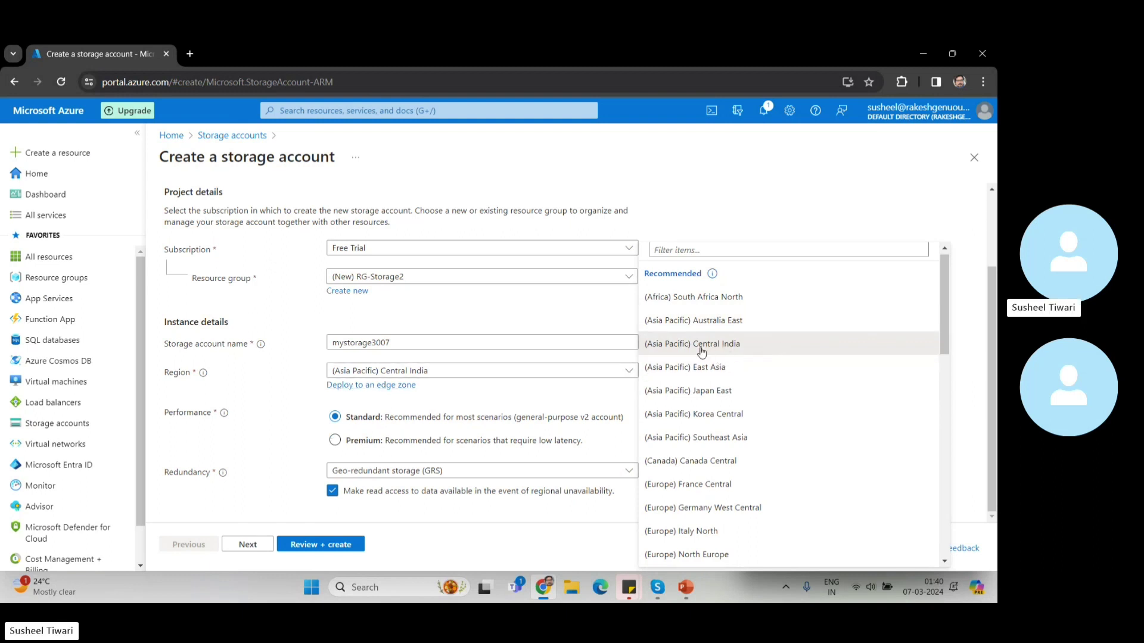
{"action": "left_click", "coordinate": [811, 193]}
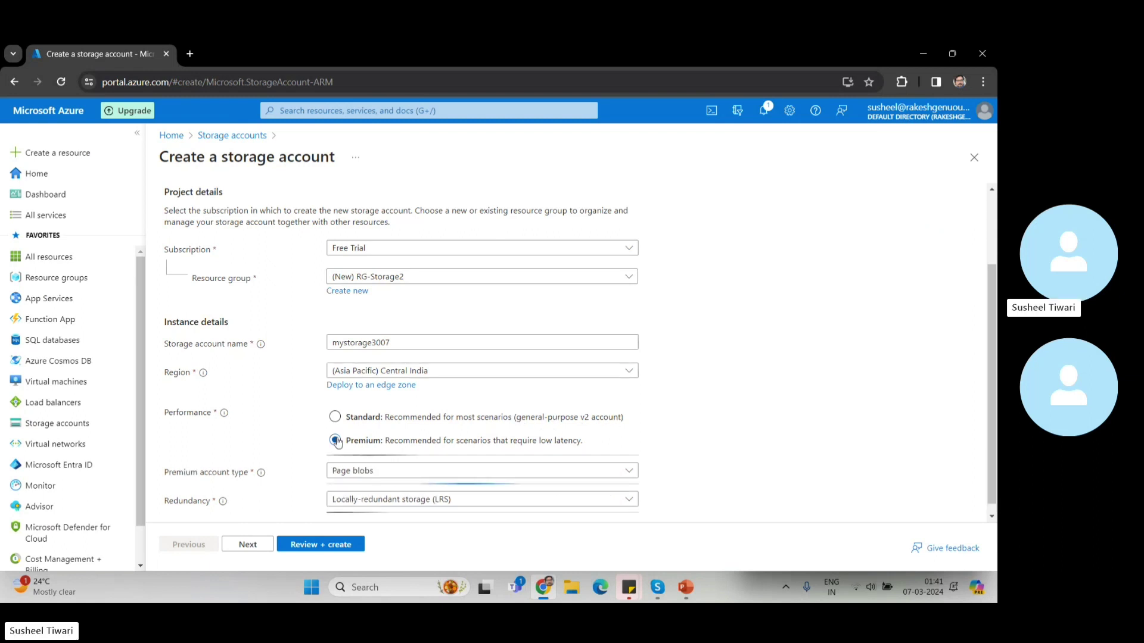
Look over the premium account types and set the storage account's performance back to Standard.
{"action": "left_click", "coordinate": [601, 471]}
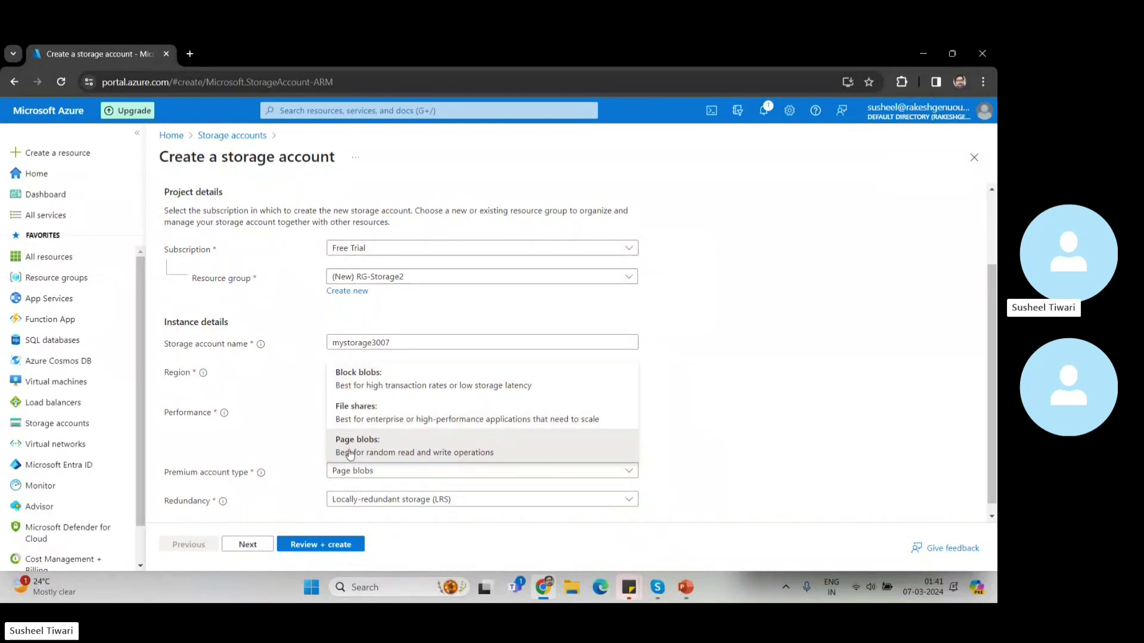
{"action": "left_click", "coordinate": [673, 457]}
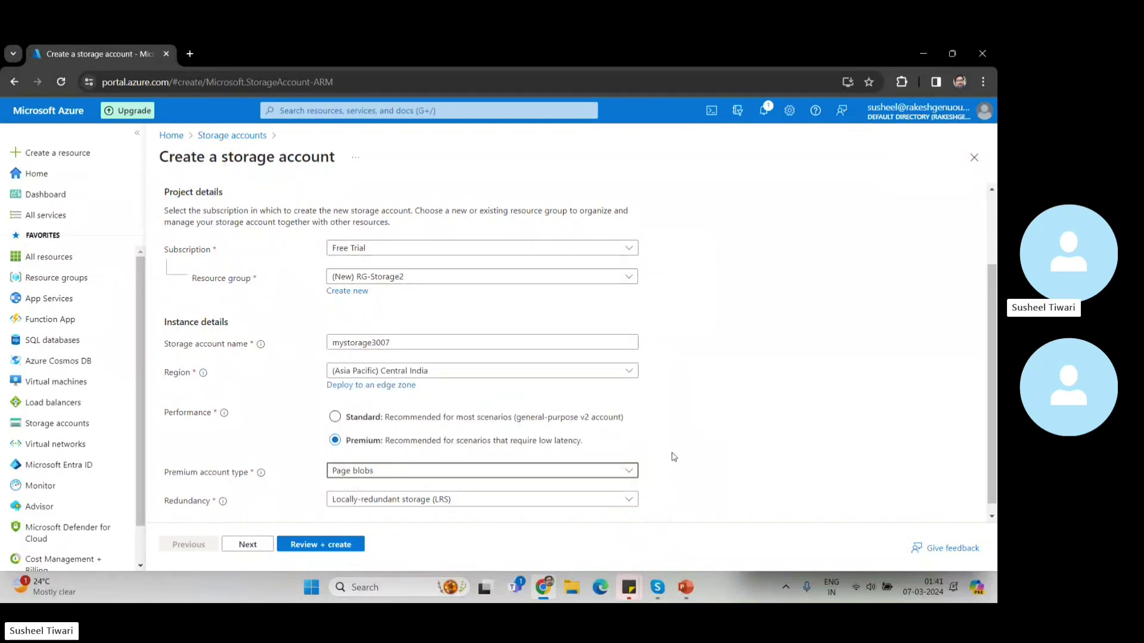
{"action": "left_click", "coordinate": [336, 420]}
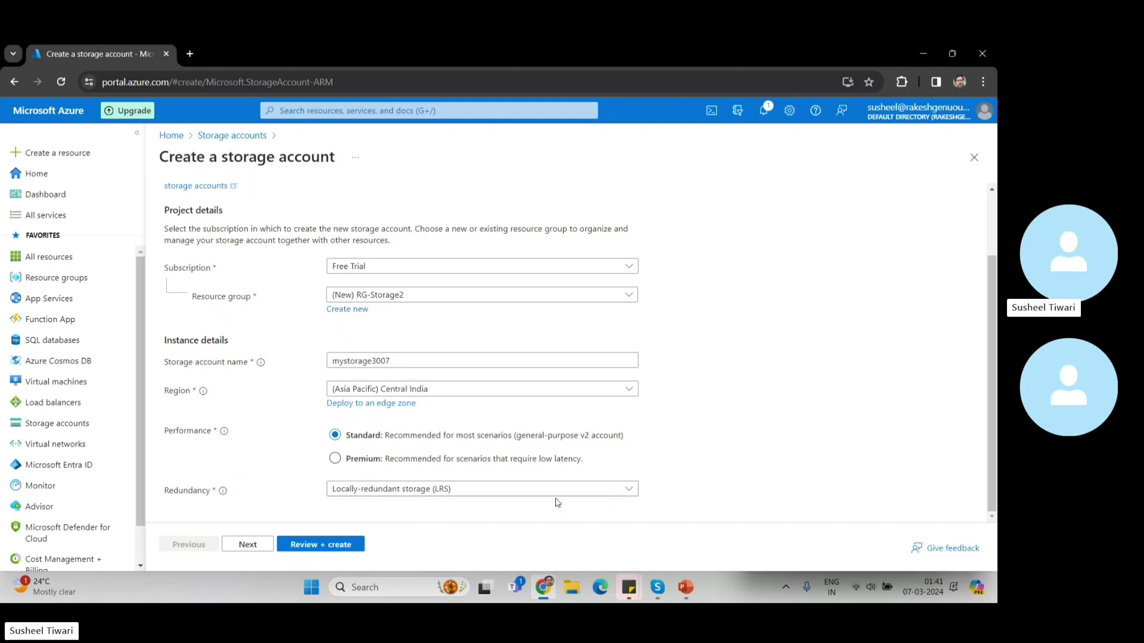
Set redundancy to Geo-redundant storage (GRS) and make read access to data available in the event of regional unavailability.
{"action": "left_click", "coordinate": [628, 489]}
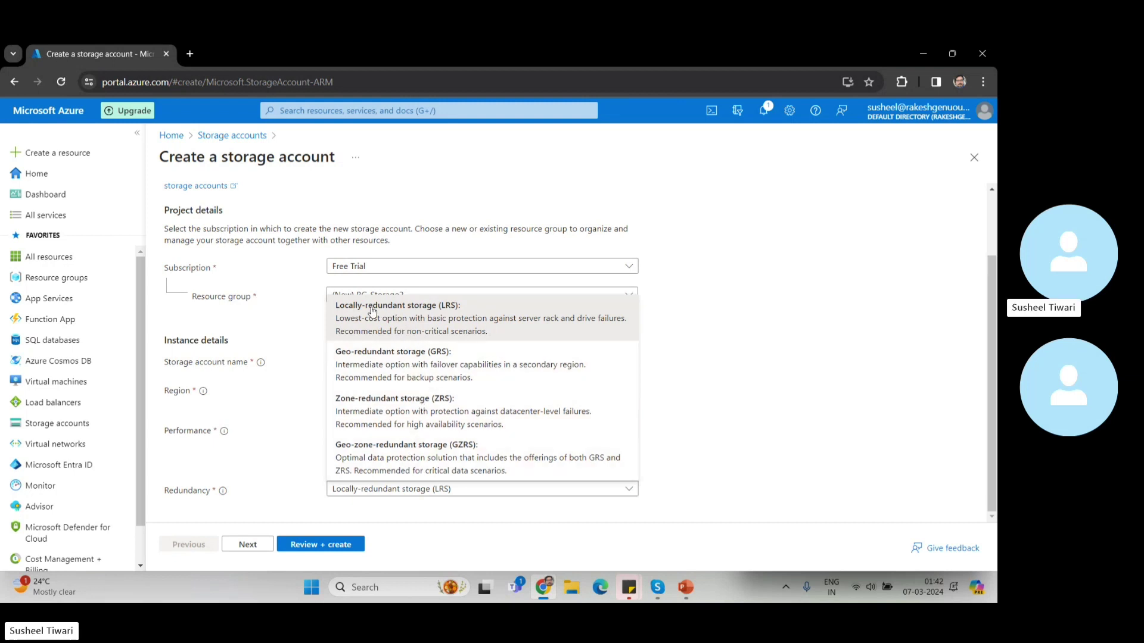
{"action": "left_click", "coordinate": [400, 373]}
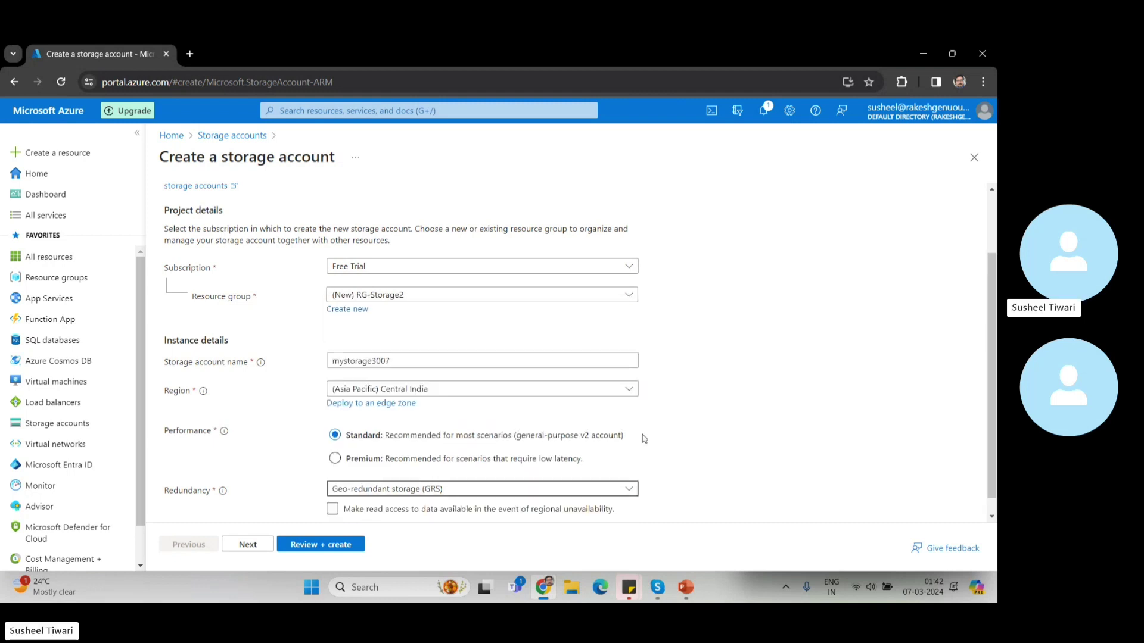
{"action": "scroll", "coordinate": [645, 438], "scroll_direction": "down", "scroll_amount": 1}
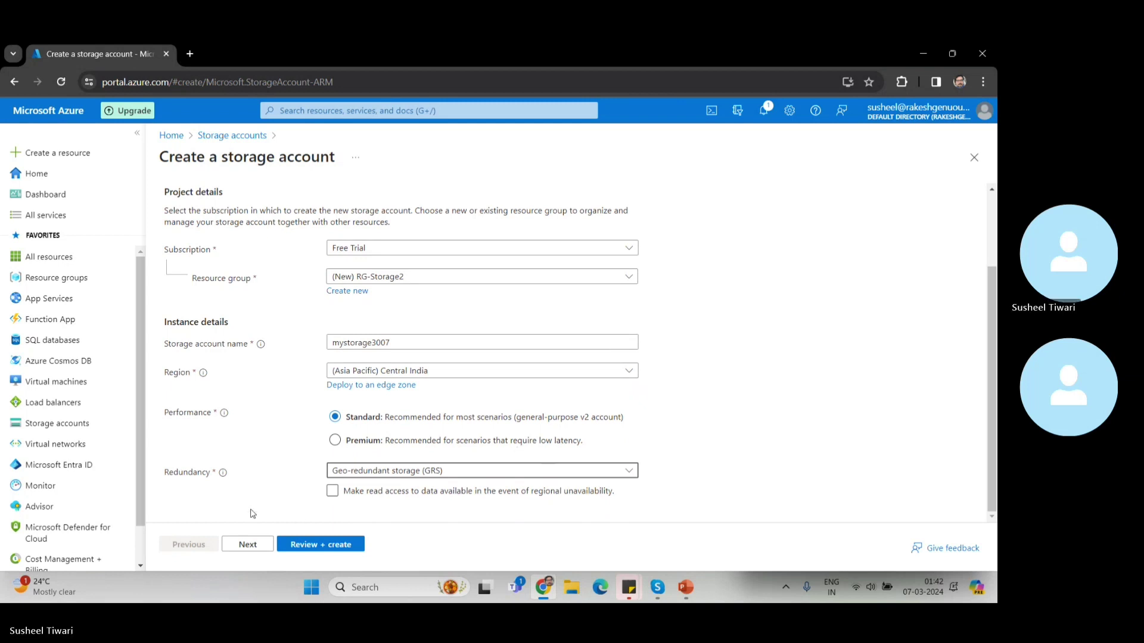
{"action": "left_click", "coordinate": [334, 496]}
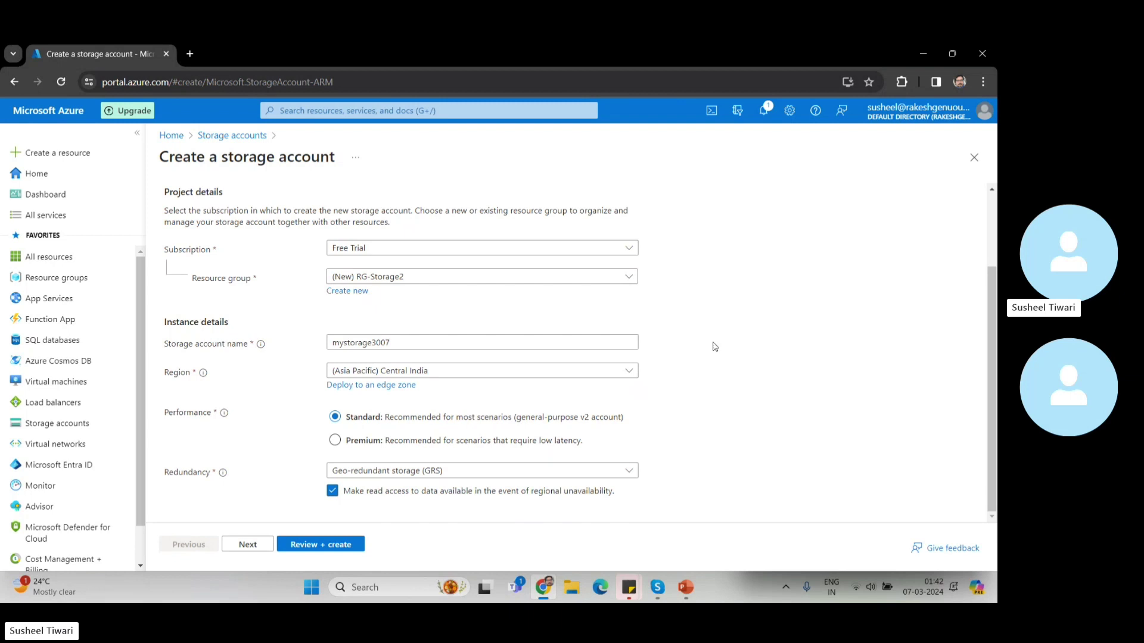
Allow enabling anonymous access on individual containers in the advanced security settings, reading the explanations of the neighbouring options.
{"action": "scroll", "coordinate": [715, 347], "scroll_direction": "up", "scroll_amount": 2}
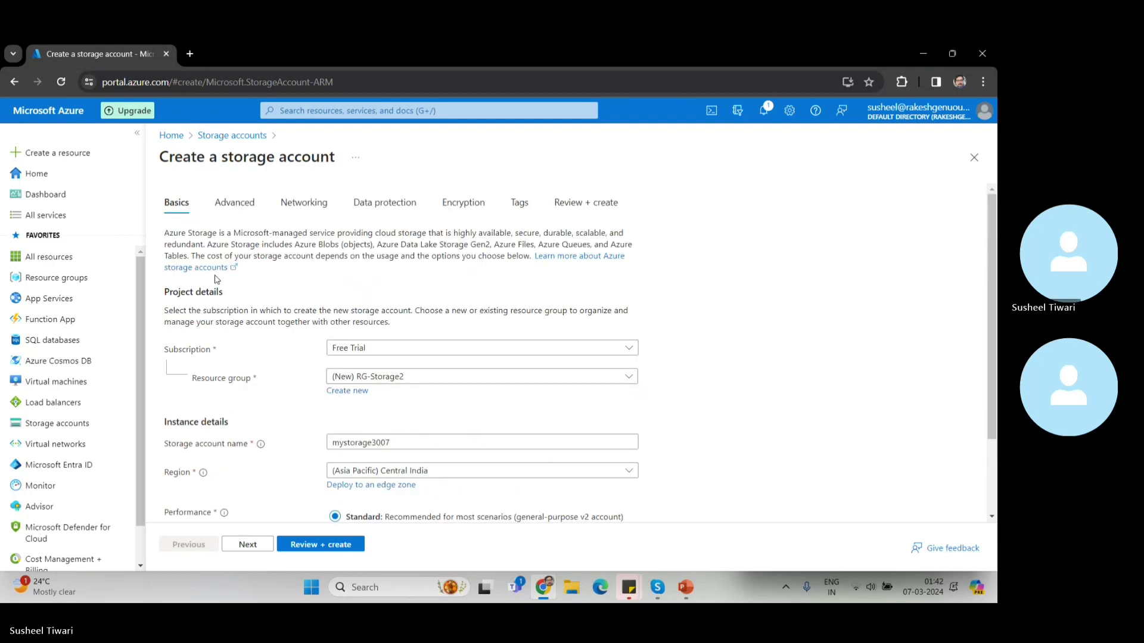
{"action": "left_click", "coordinate": [227, 206]}
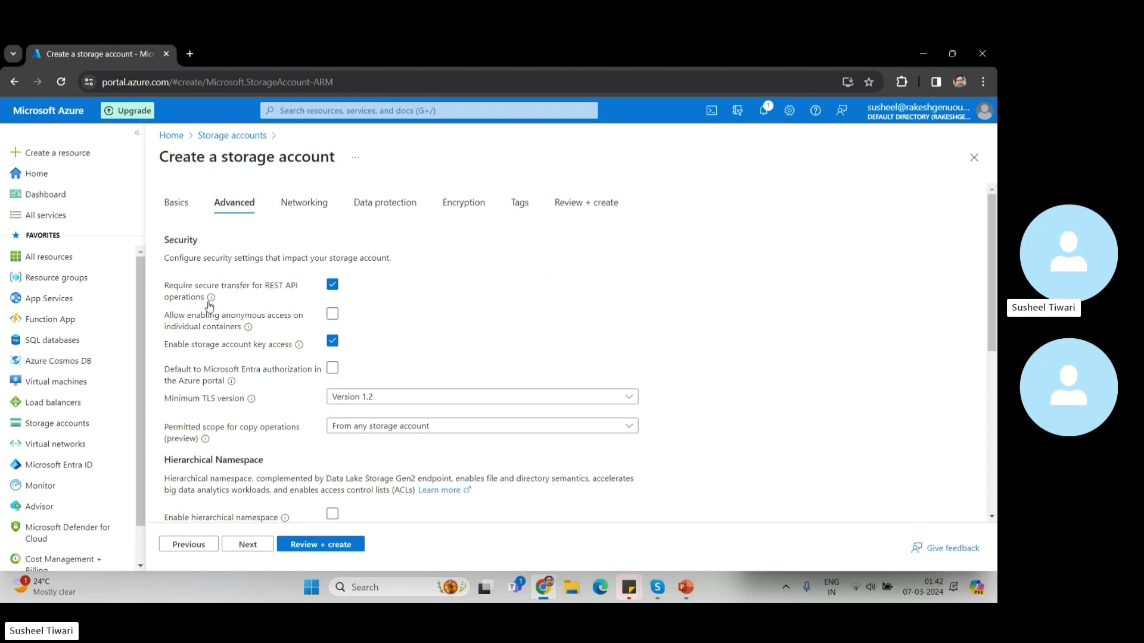
{"action": "mouse_move", "coordinate": [213, 300]}
{"action": "mouse_move", "coordinate": [250, 331]}
{"action": "left_click", "coordinate": [333, 316]}
{"action": "mouse_move", "coordinate": [299, 350]}
Look through the available minimum TLS versions and permitted scopes for copy operations without choosing different ones.
{"action": "left_click", "coordinate": [416, 401]}
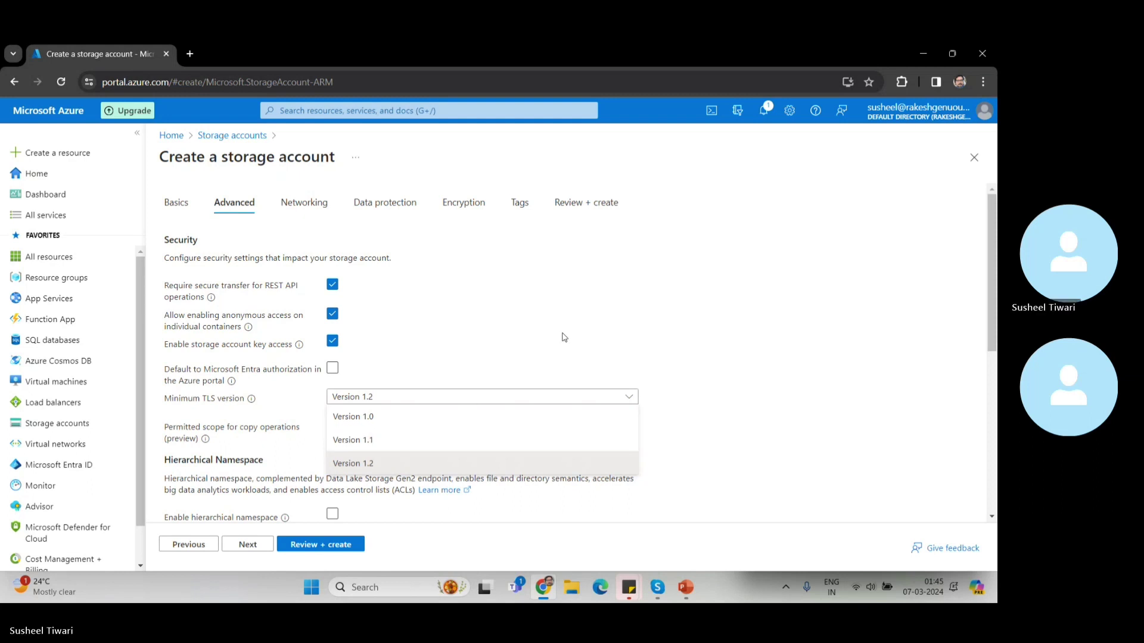
{"action": "left_click", "coordinate": [538, 335]}
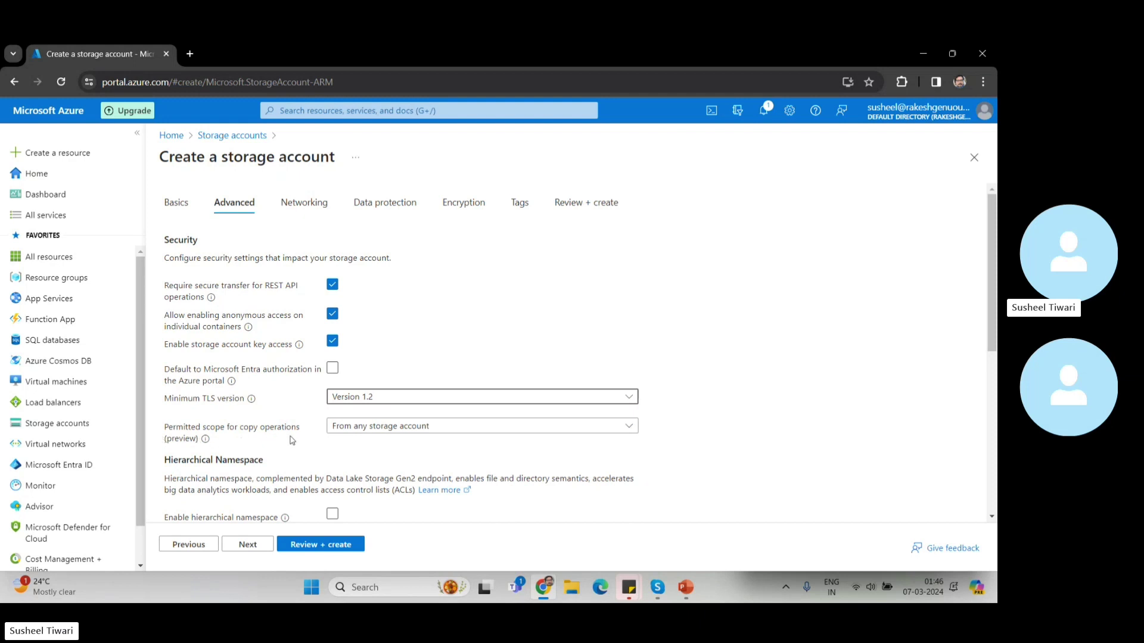
{"action": "mouse_move", "coordinate": [205, 440]}
{"action": "left_click", "coordinate": [409, 433]}
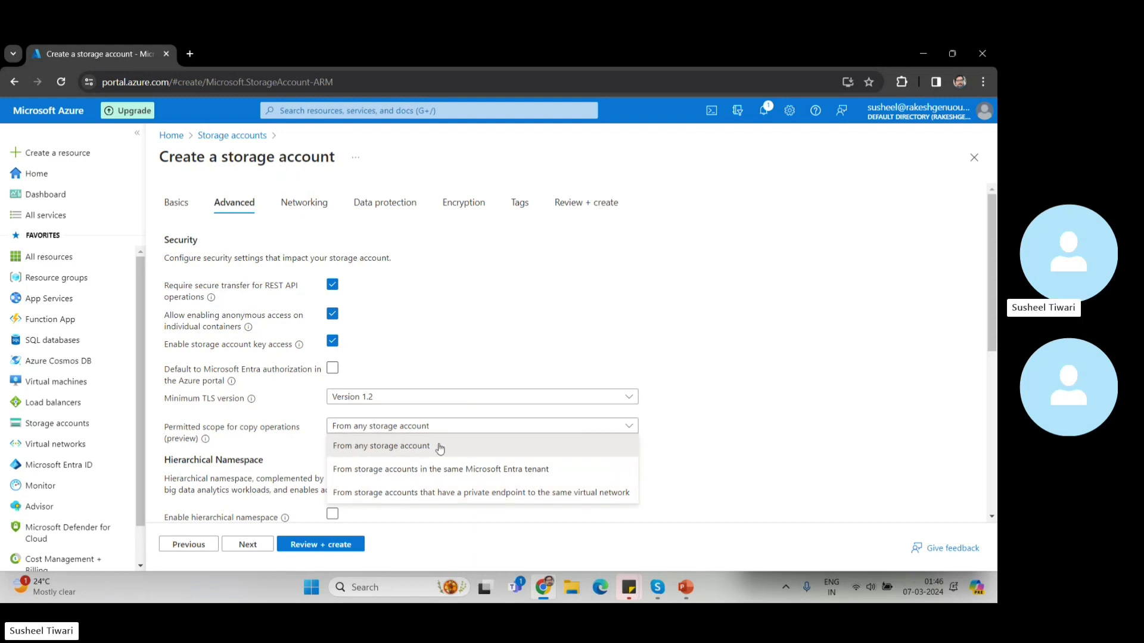
{"action": "left_click", "coordinate": [688, 459]}
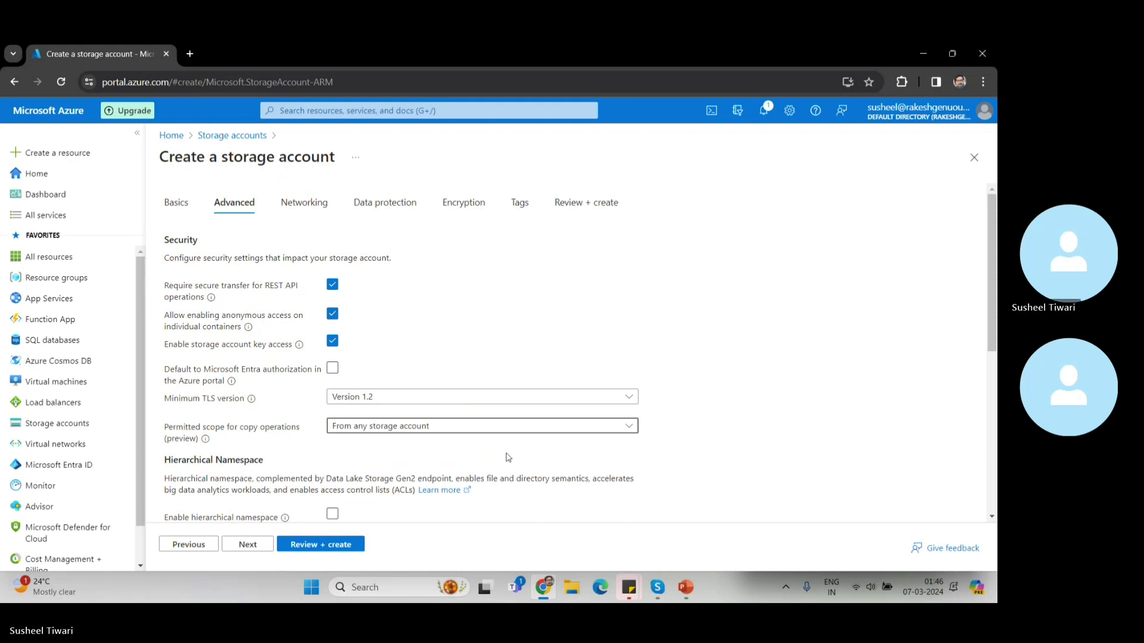
Try enabling the hierarchical namespace to examine its effect on the access protocols, and switch it off again.
{"action": "scroll", "coordinate": [408, 446], "scroll_direction": "down", "scroll_amount": 3}
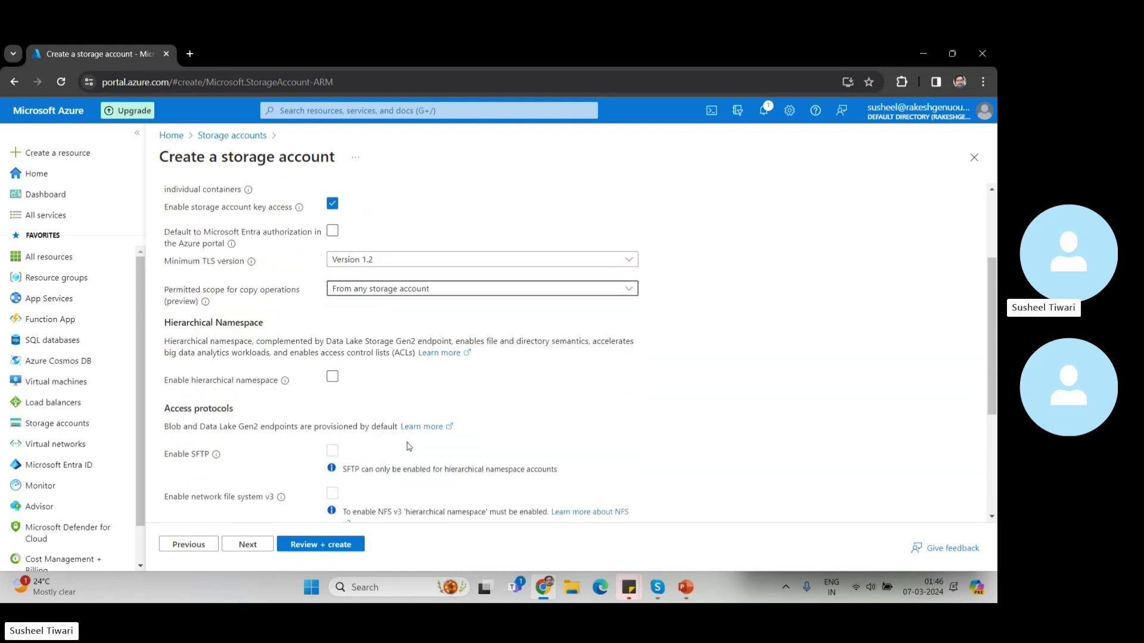
{"action": "scroll", "coordinate": [409, 446], "scroll_direction": "down", "scroll_amount": 1}
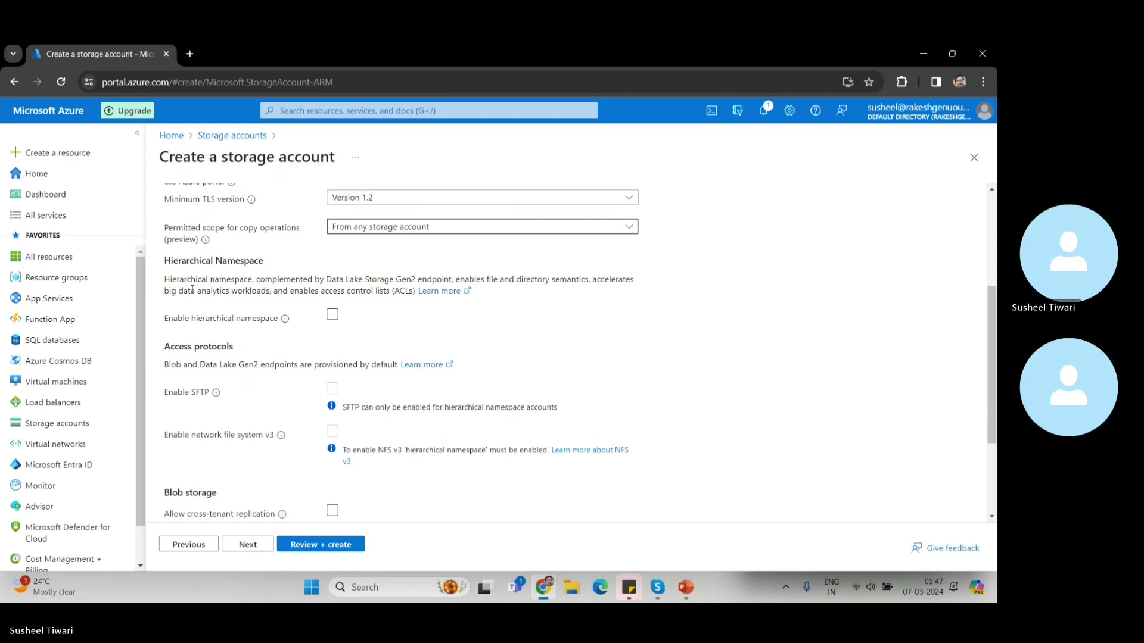
{"action": "left_click", "coordinate": [333, 316]}
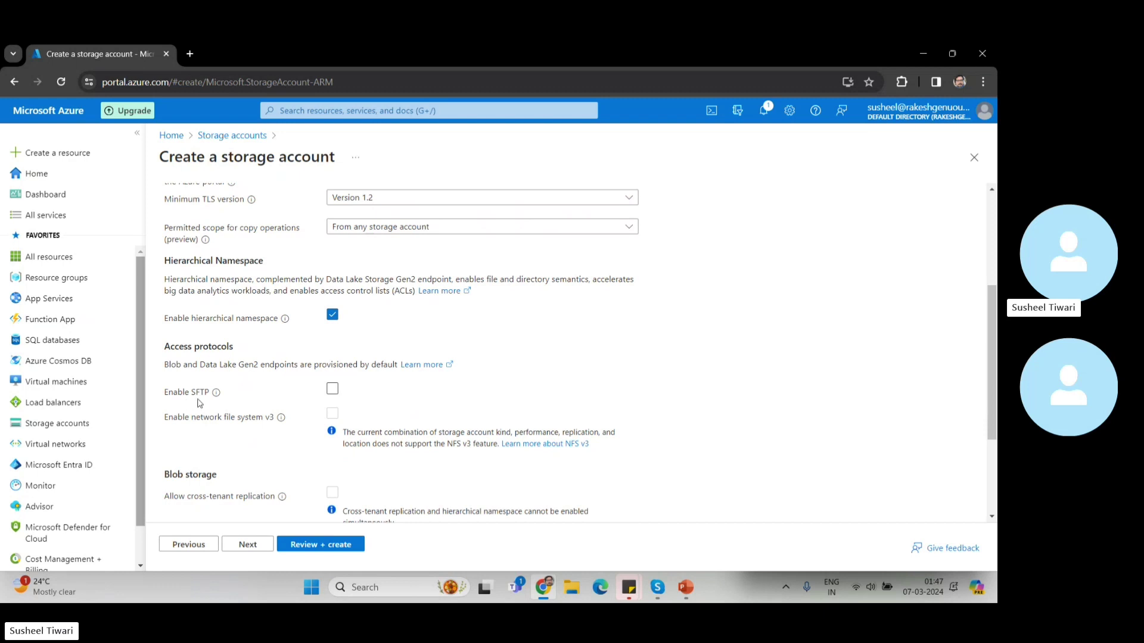
{"action": "left_click", "coordinate": [332, 315]}
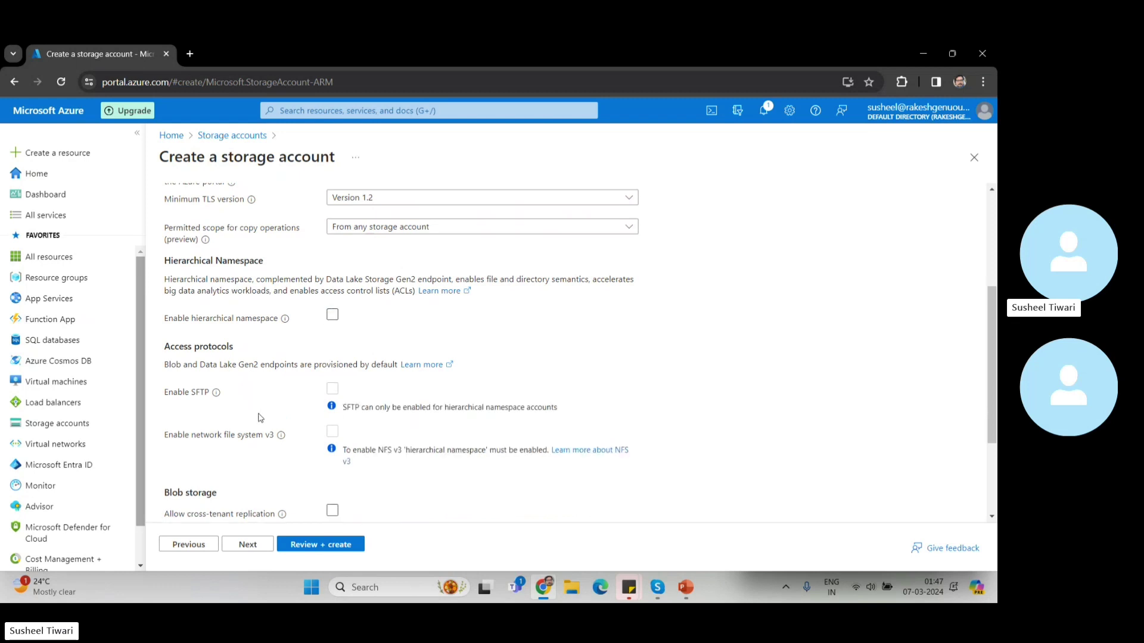
Allow cross-tenant replication for blob storage.
{"action": "scroll", "coordinate": [260, 418], "scroll_direction": "down", "scroll_amount": 3}
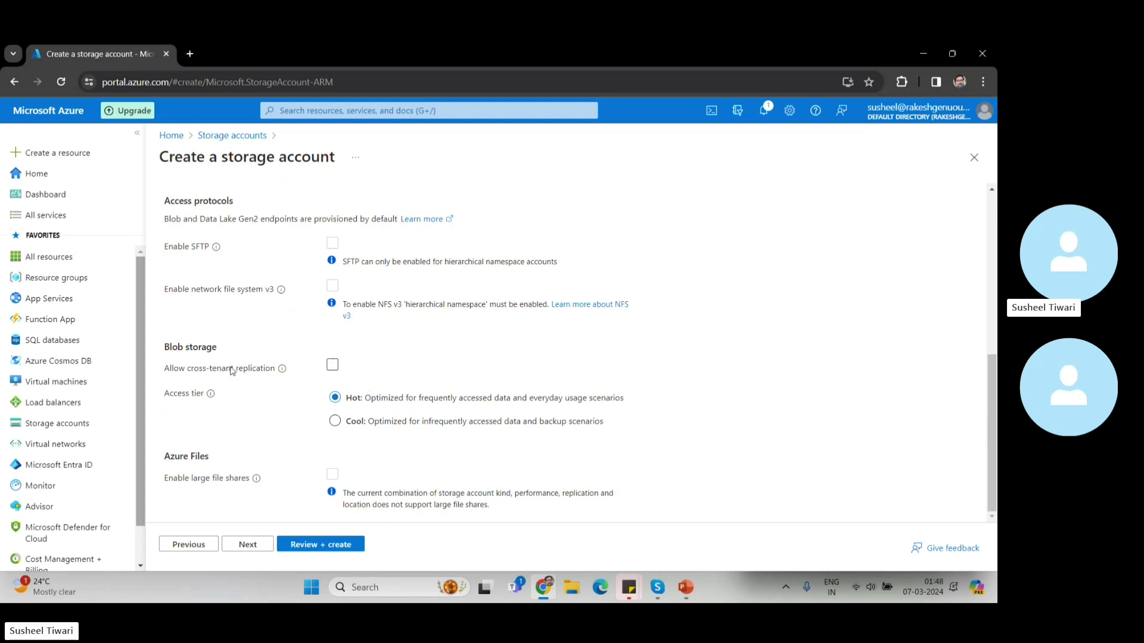
{"action": "left_click", "coordinate": [336, 368]}
Try limiting public network access to selected virtual networks and IP addresses, and look through the virtual networks on offer.
{"action": "scroll", "coordinate": [402, 466], "scroll_direction": "up", "scroll_amount": 10}
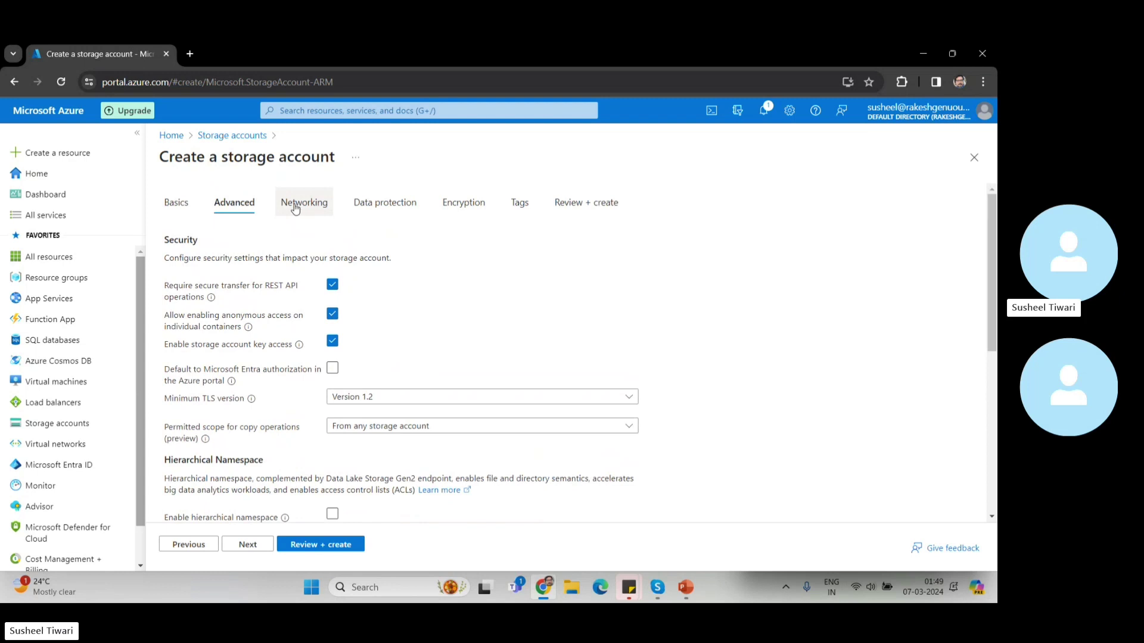
{"action": "left_click", "coordinate": [295, 208]}
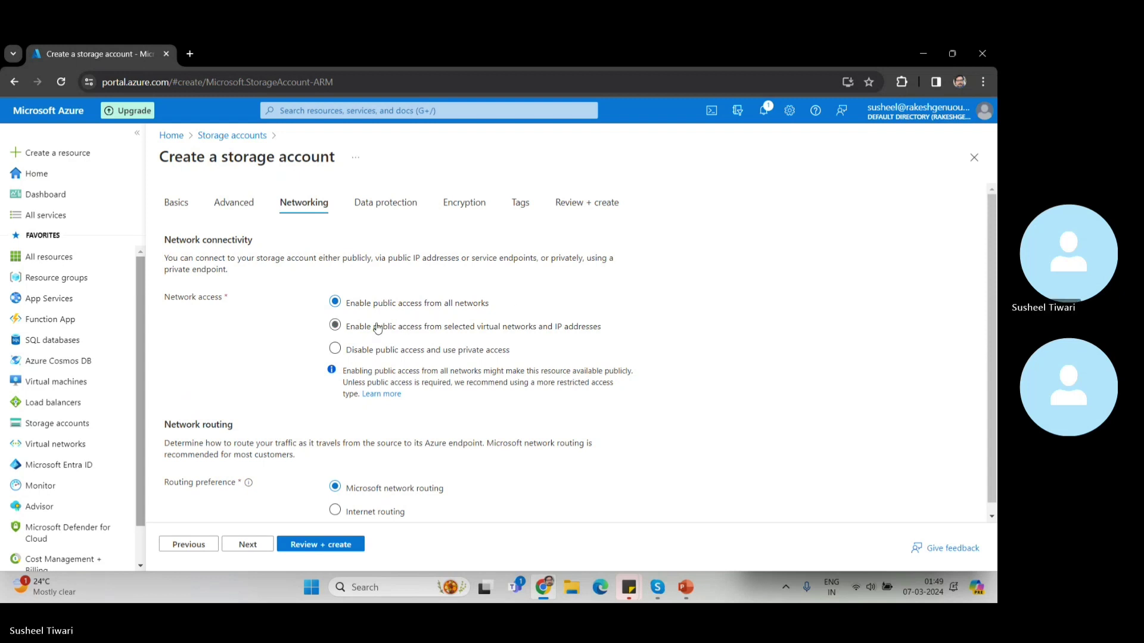
{"action": "left_click", "coordinate": [335, 330]}
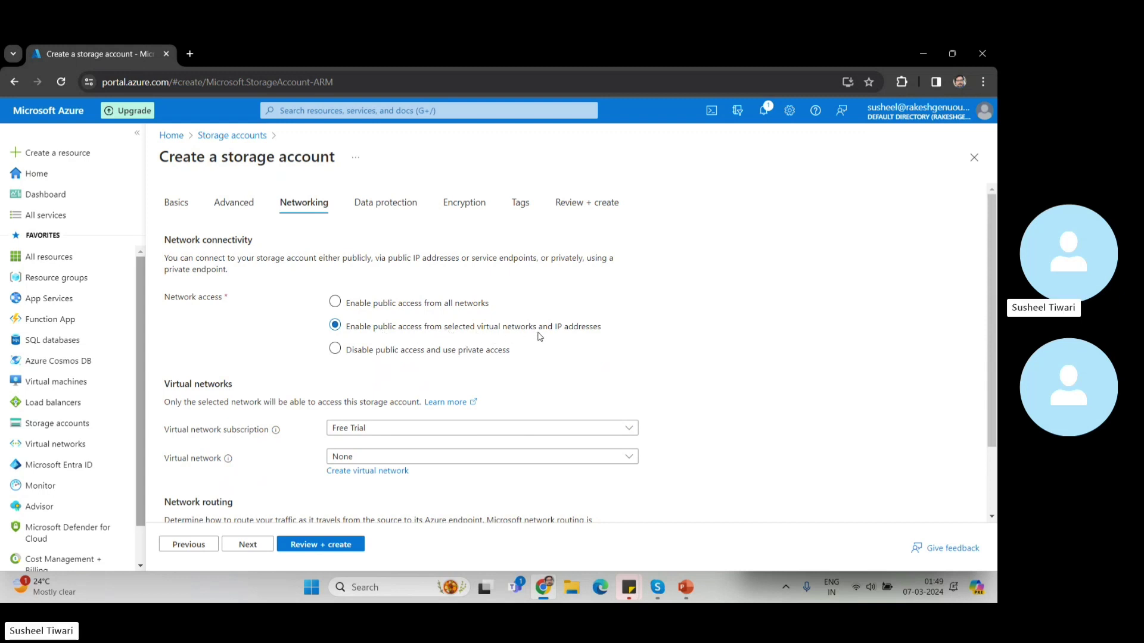
{"action": "left_click", "coordinate": [335, 302]}
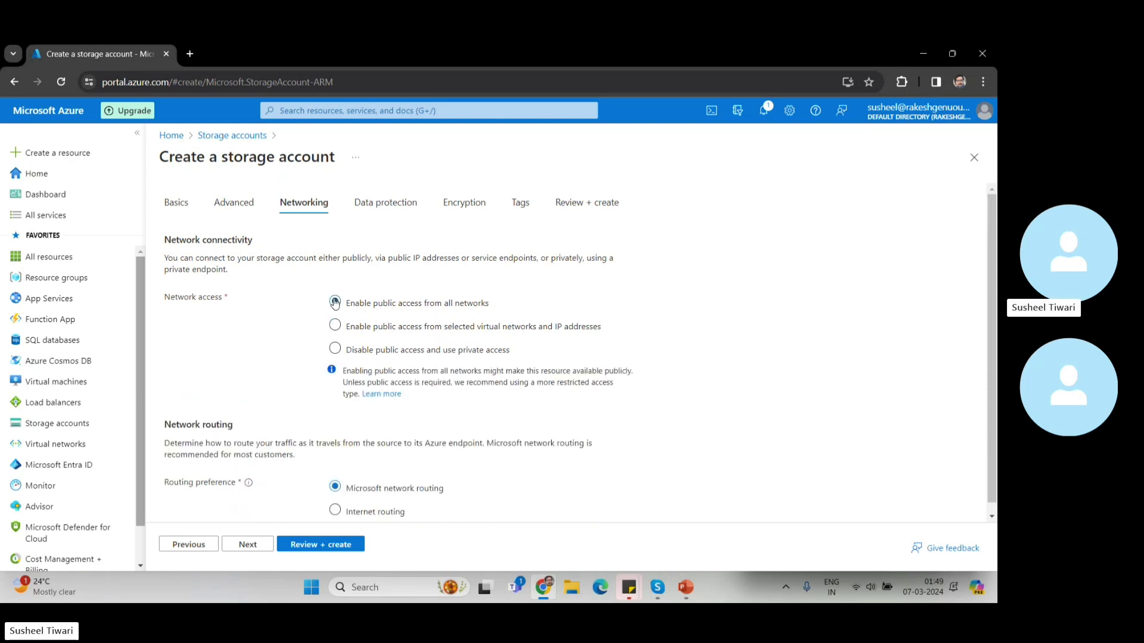
{"action": "left_click", "coordinate": [335, 327]}
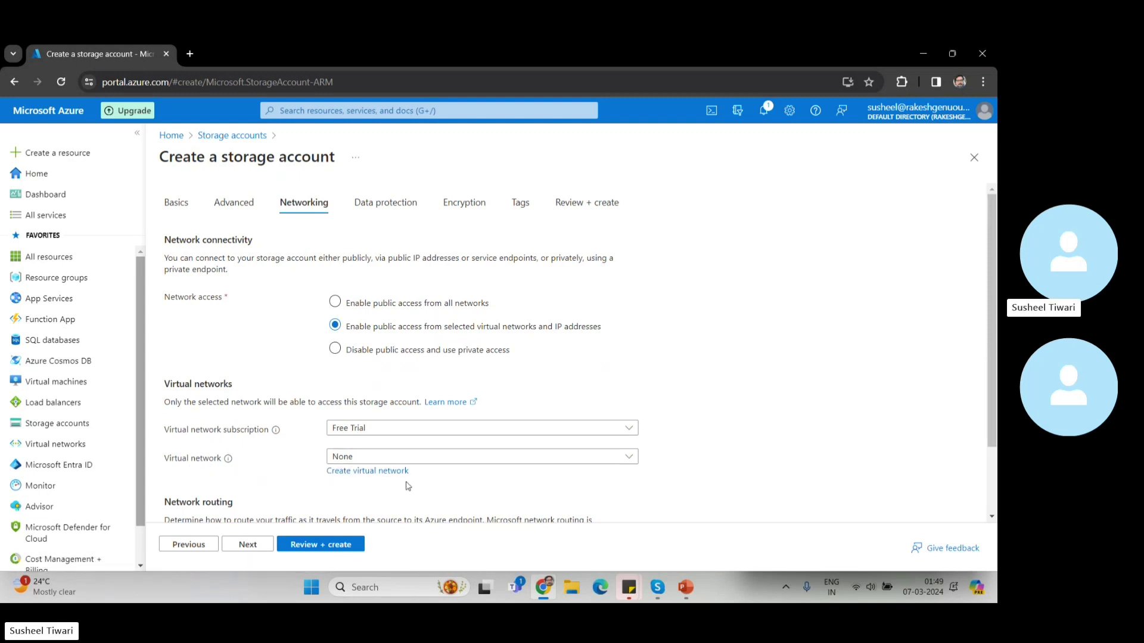
{"action": "left_click", "coordinate": [508, 457]}
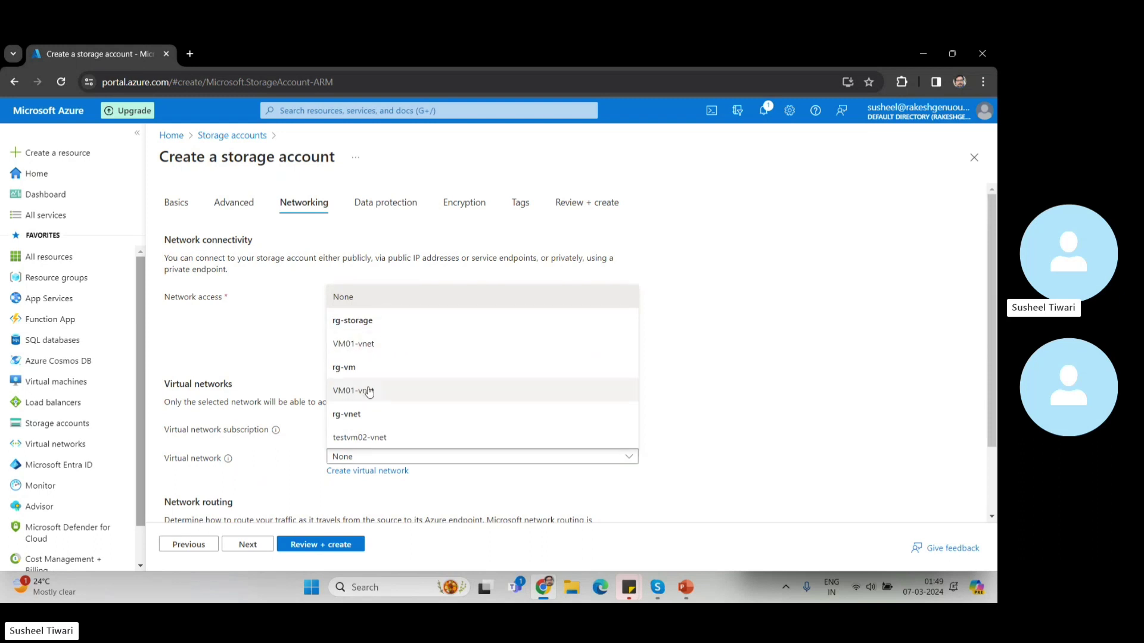
{"action": "left_click", "coordinate": [700, 405]}
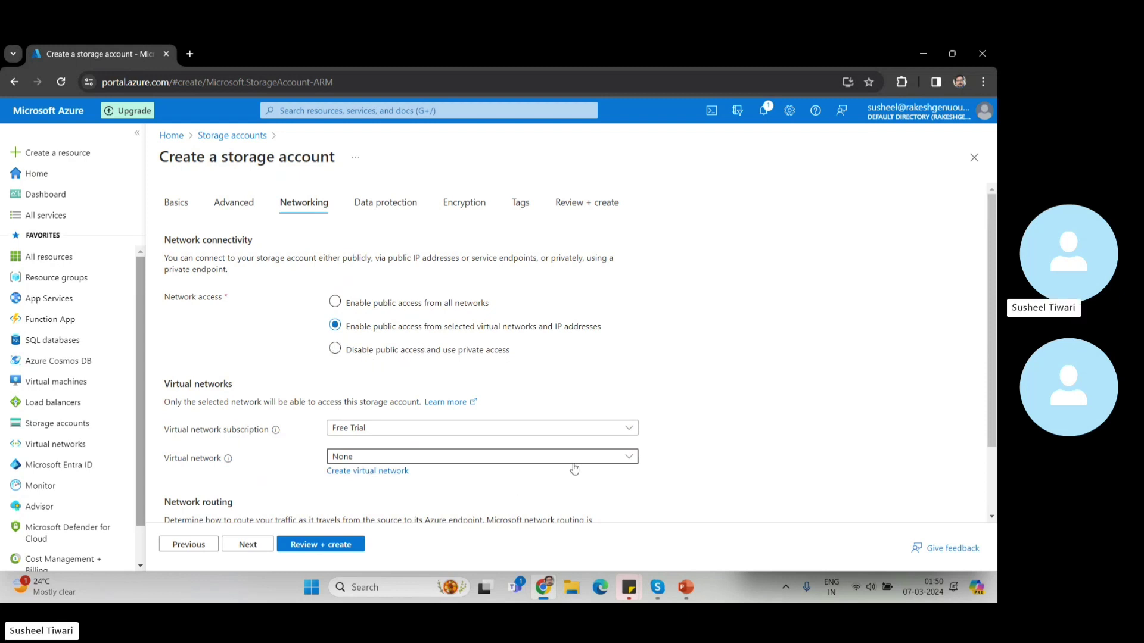
Look over the private access and network routing options, and set network access to public access from all networks.
{"action": "left_click", "coordinate": [335, 350]}
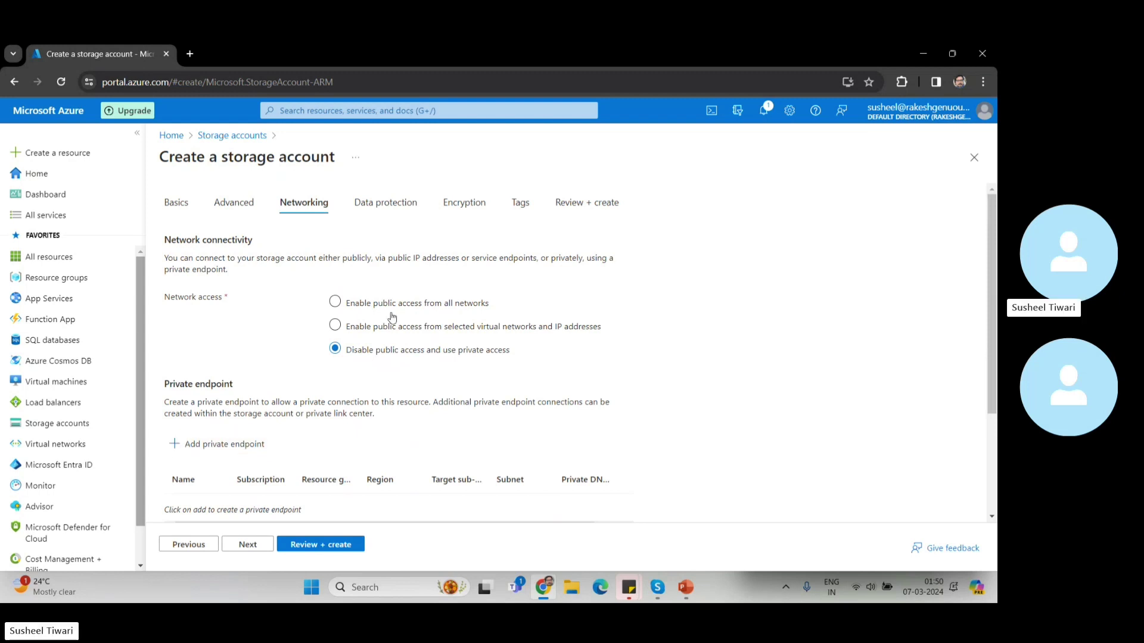
{"action": "scroll", "coordinate": [298, 414], "scroll_direction": "down", "scroll_amount": 3}
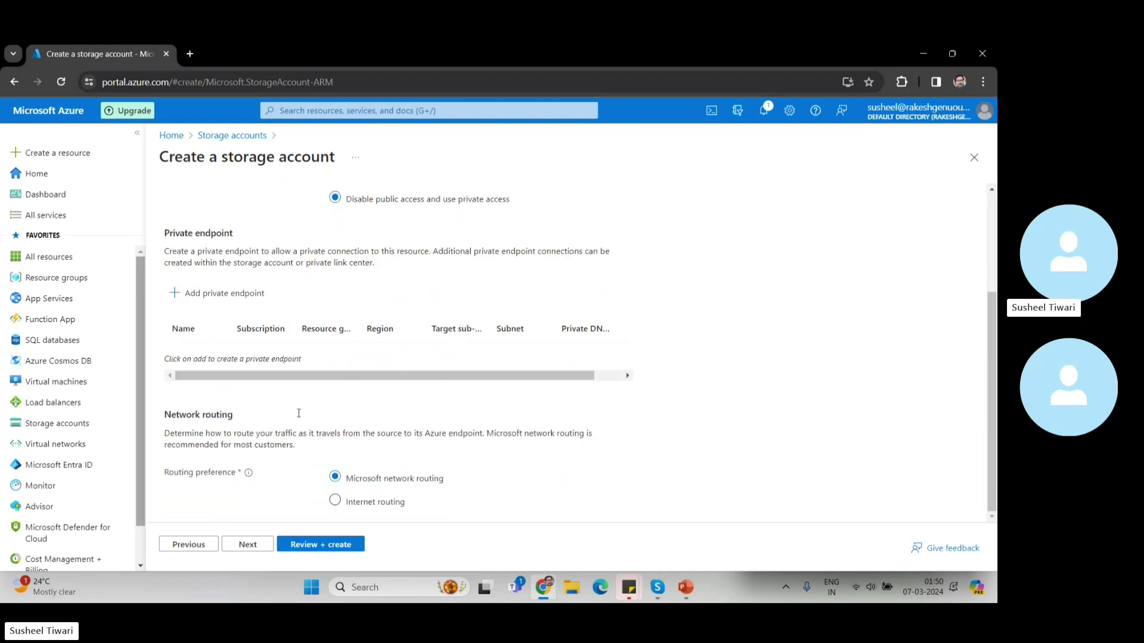
{"action": "scroll", "coordinate": [298, 413], "scroll_direction": "up", "scroll_amount": 3}
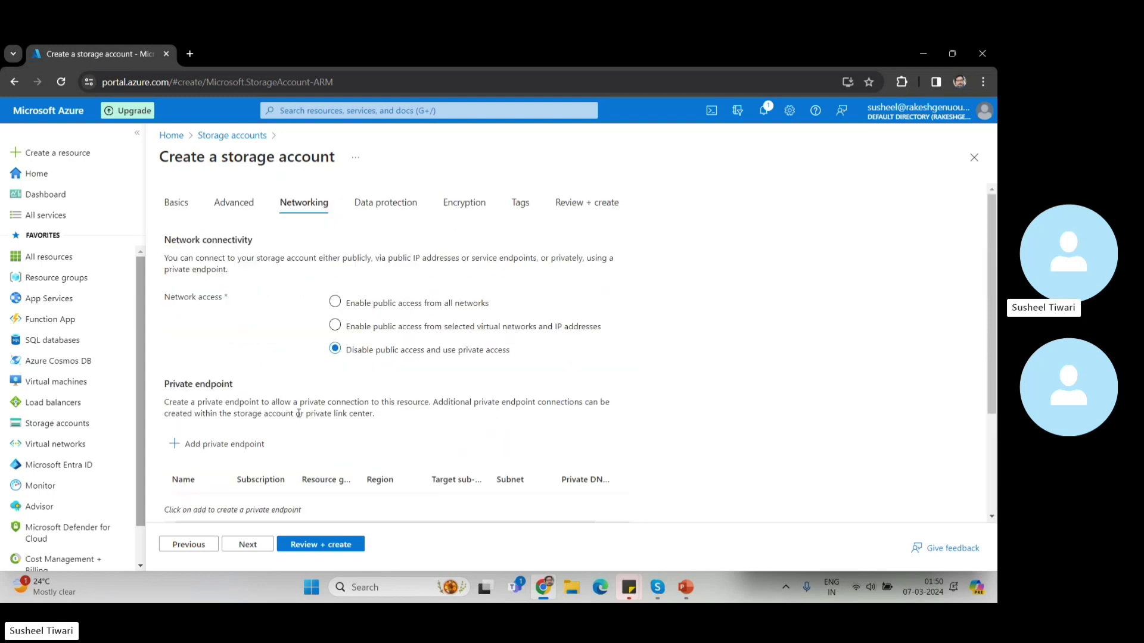
{"action": "left_click", "coordinate": [336, 303]}
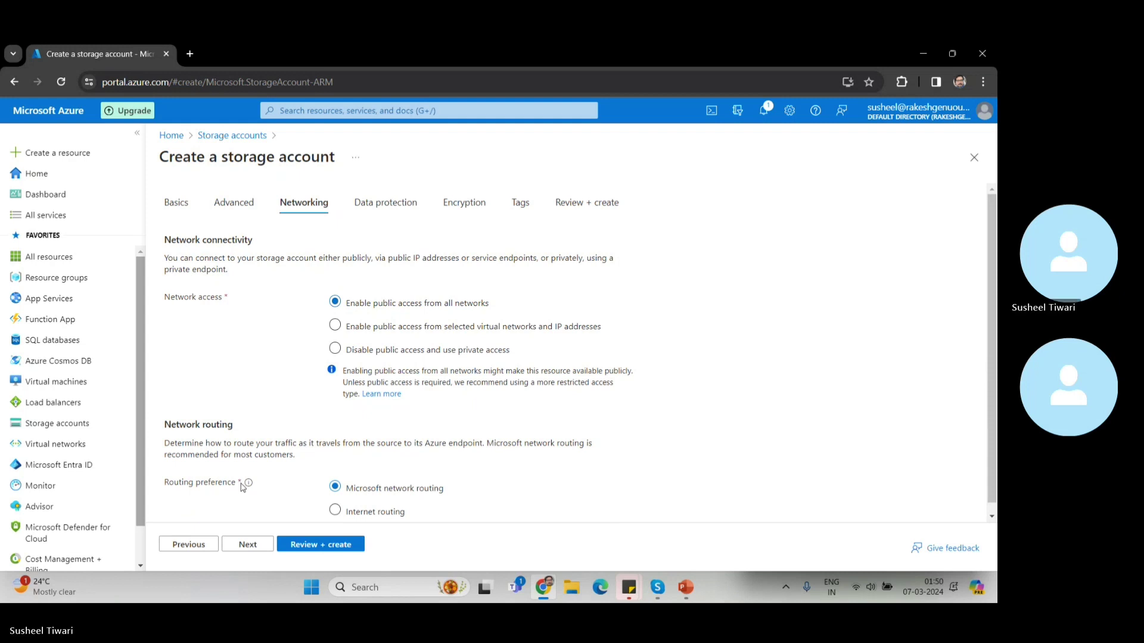
{"action": "scroll", "coordinate": [243, 487], "scroll_direction": "down", "scroll_amount": 1}
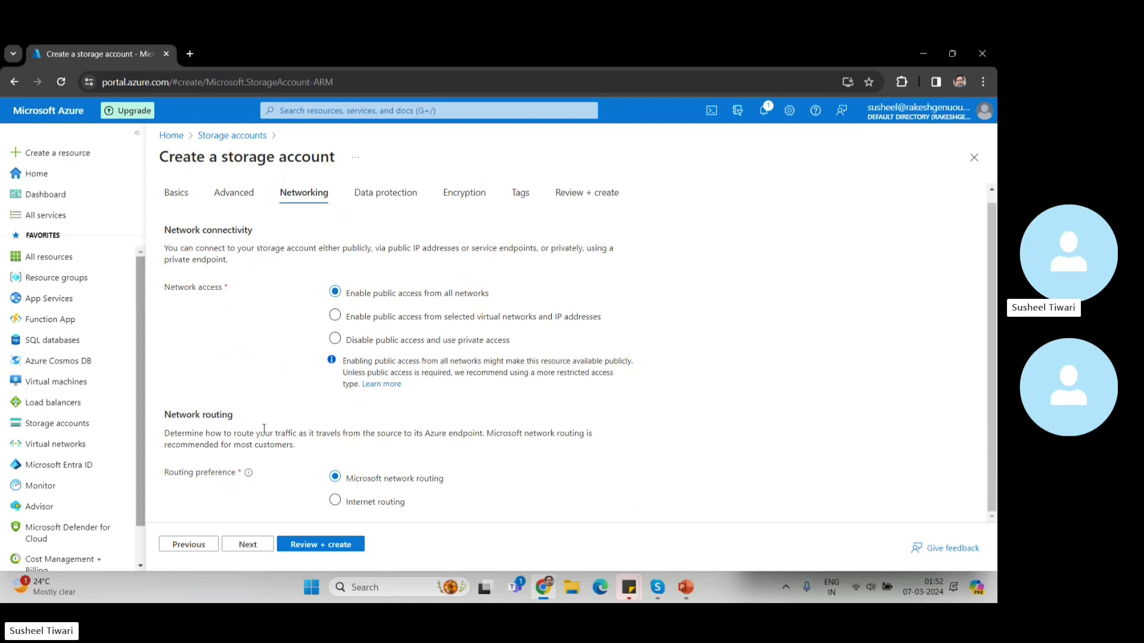
Try 1 day of retention for deleted blobs in the data protection settings, and set it back to 7.
{"action": "left_click", "coordinate": [370, 200]}
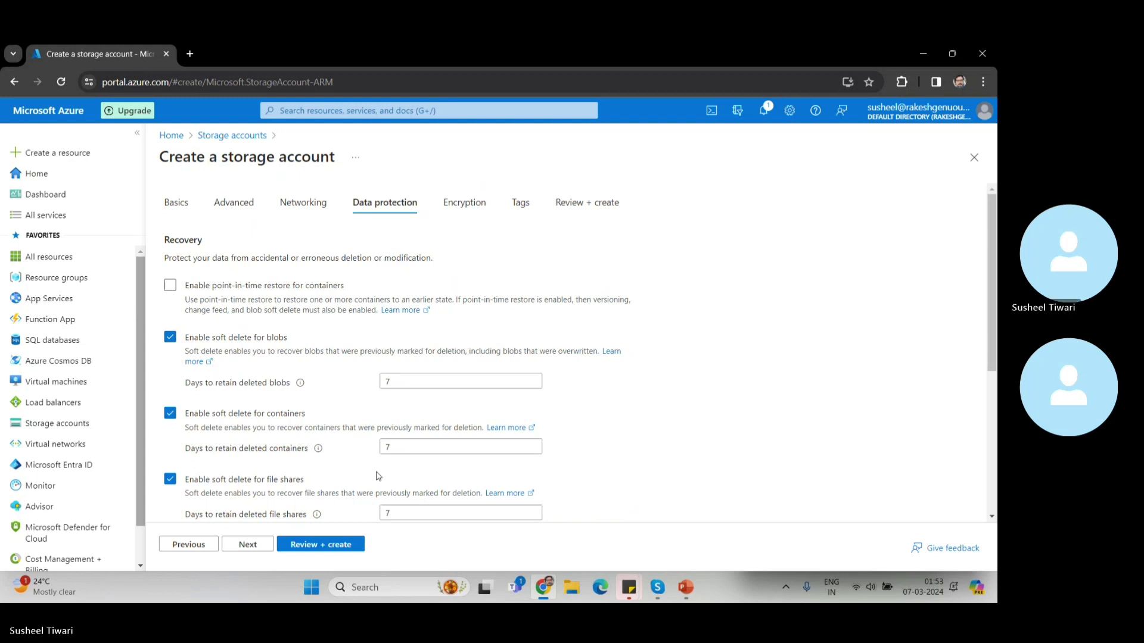
{"action": "scroll", "coordinate": [361, 394], "scroll_direction": "down", "scroll_amount": 1}
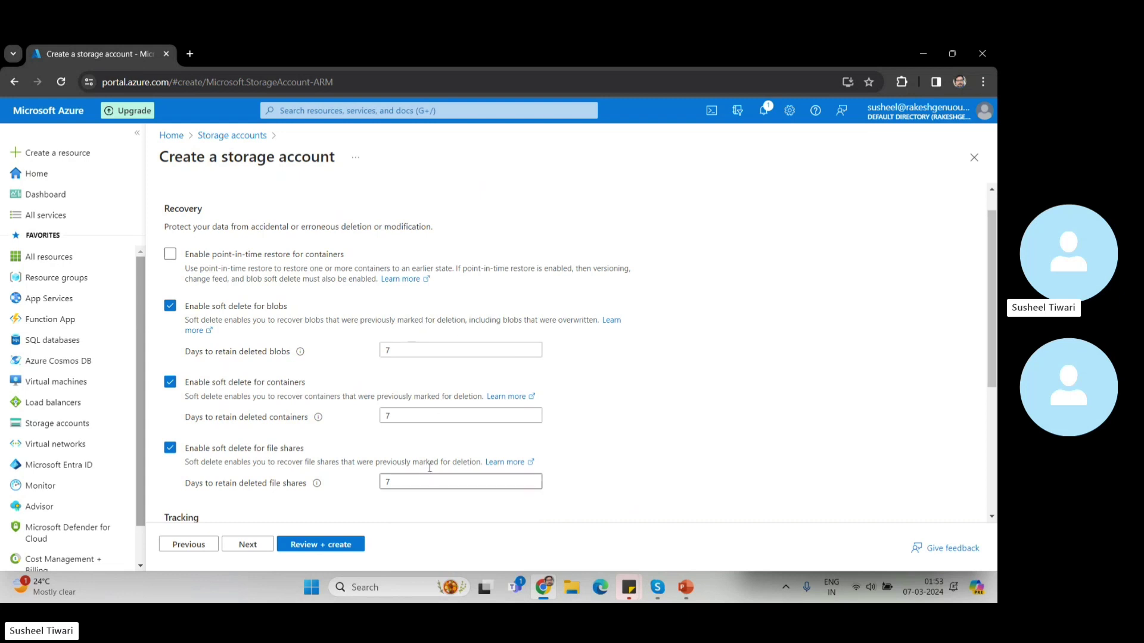
{"action": "left_click", "coordinate": [397, 351]}
{"action": "key", "text": "BackSpace"}
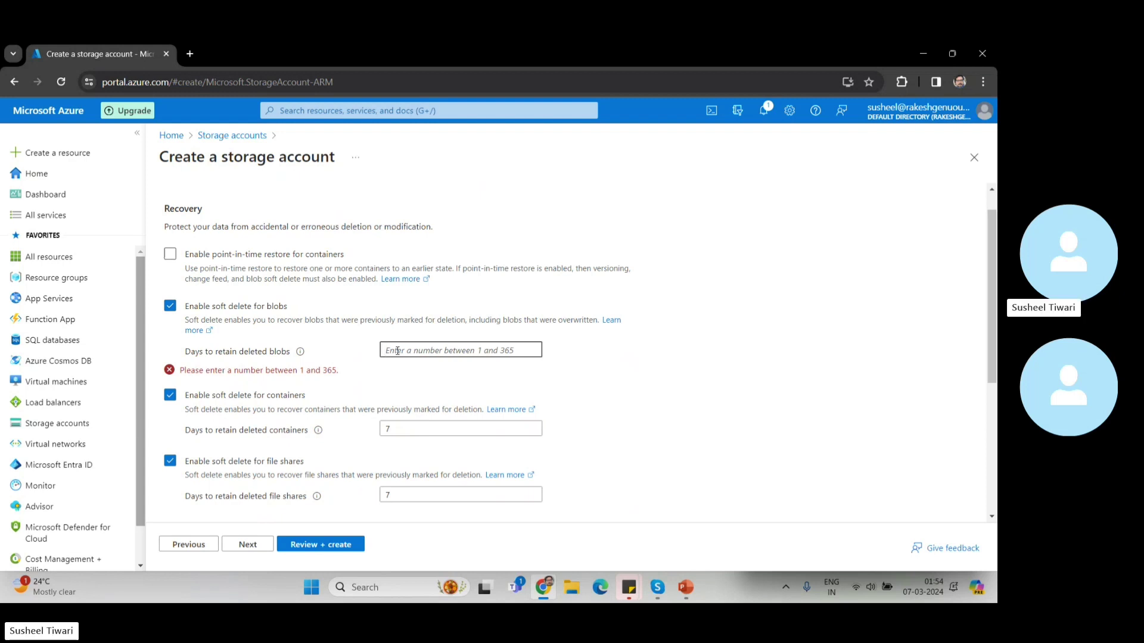
{"action": "type", "text": "1"}
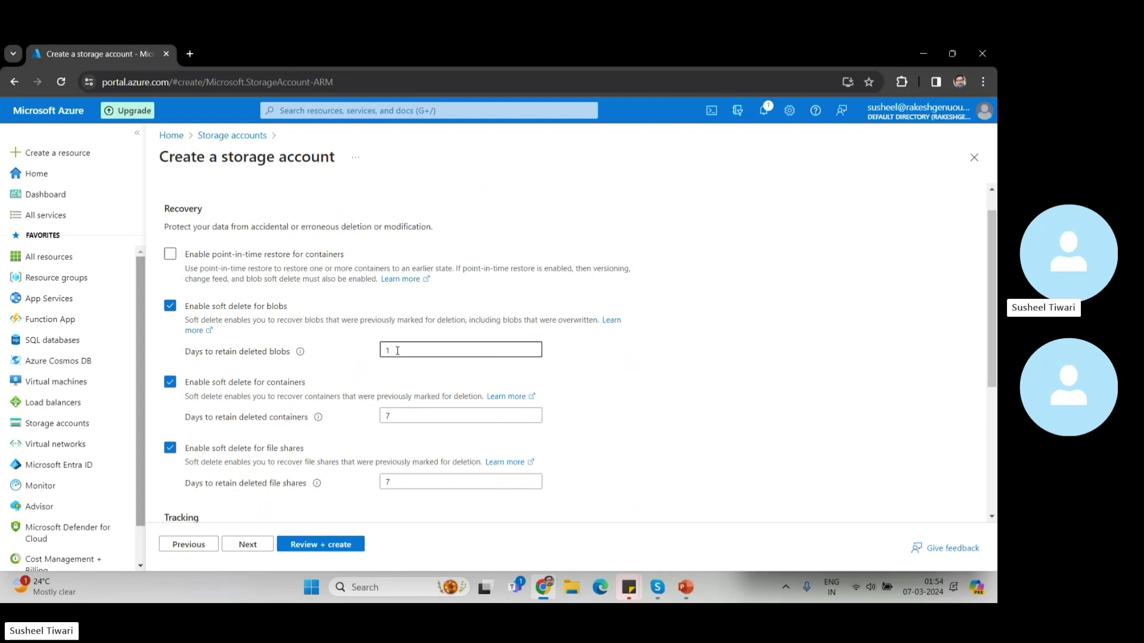
{"action": "key", "text": "BackSpace"}
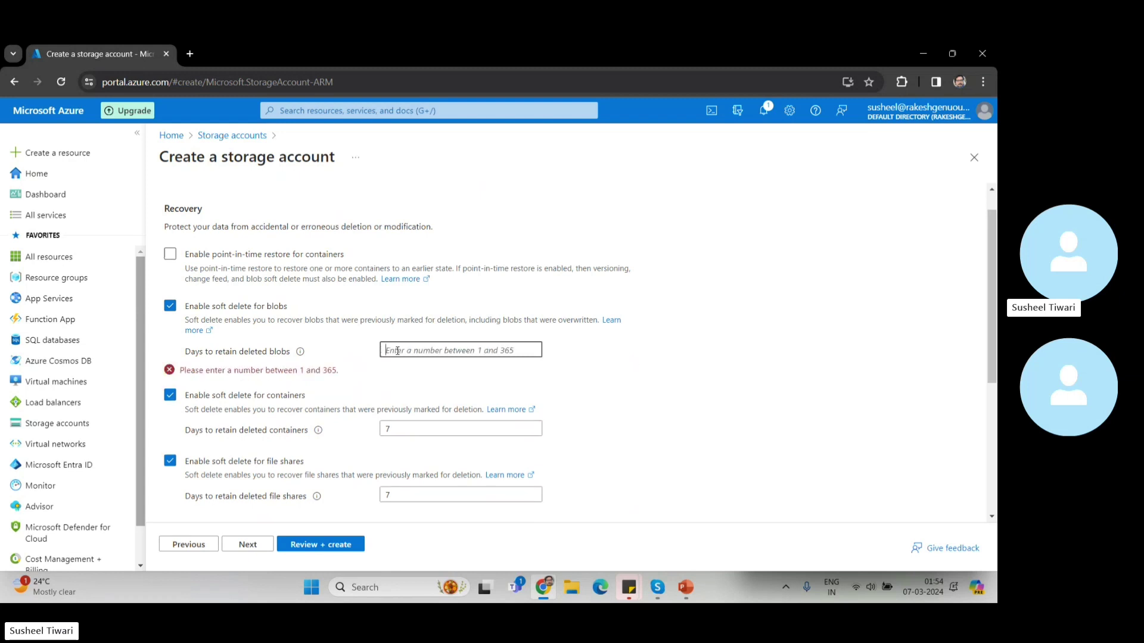
{"action": "type", "text": "7"}
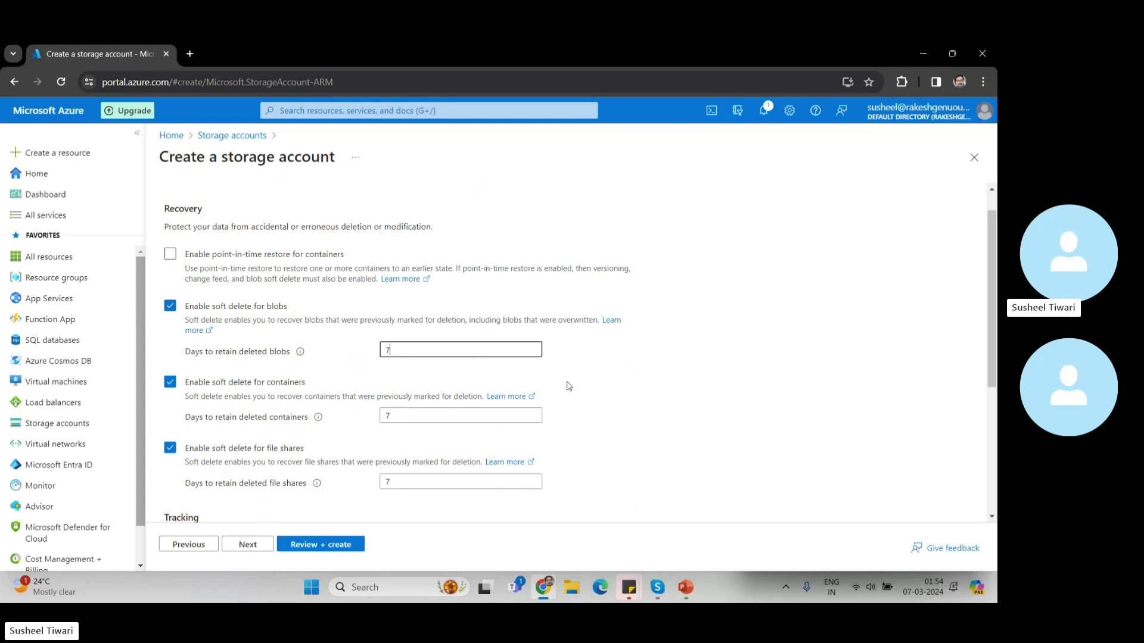
Enable the blob change feed in the tracking section of the data protection settings.
{"action": "scroll", "coordinate": [568, 386], "scroll_direction": "down", "scroll_amount": 4}
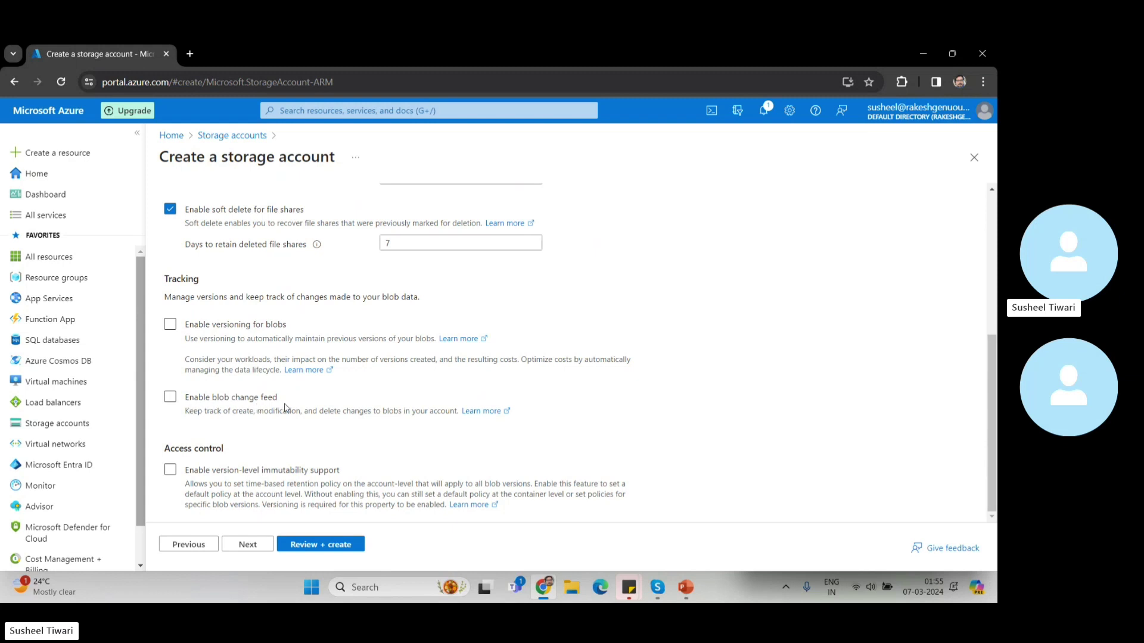
{"action": "left_click", "coordinate": [170, 398]}
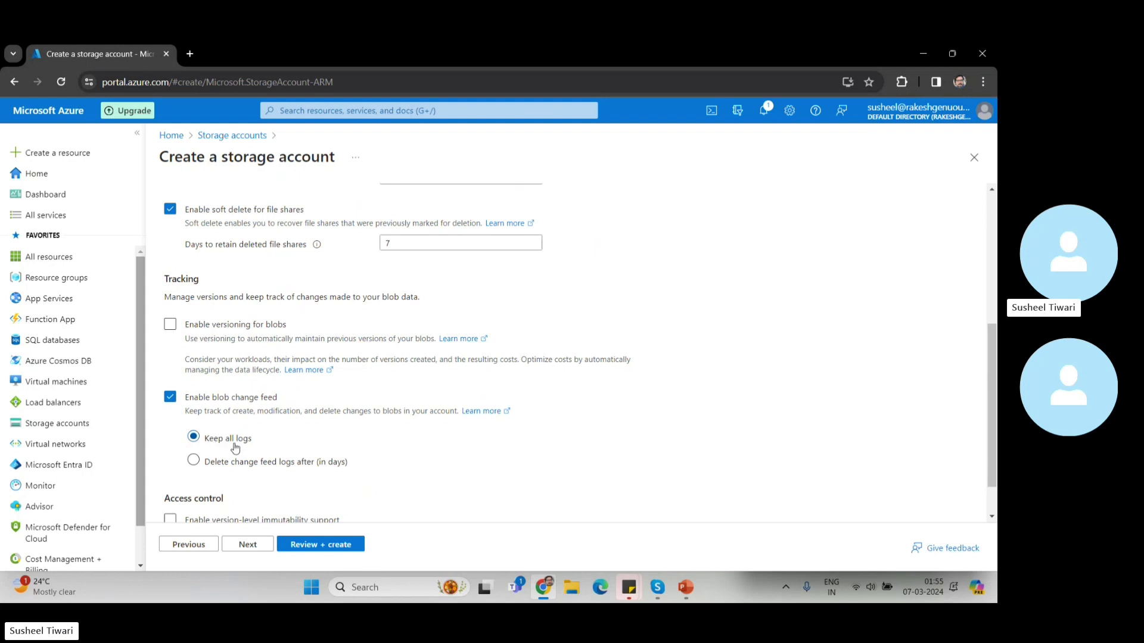
Disable the blob change feed in the data protection settings, and look over the encryption type and customer-managed key options.
{"action": "left_click", "coordinate": [170, 401]}
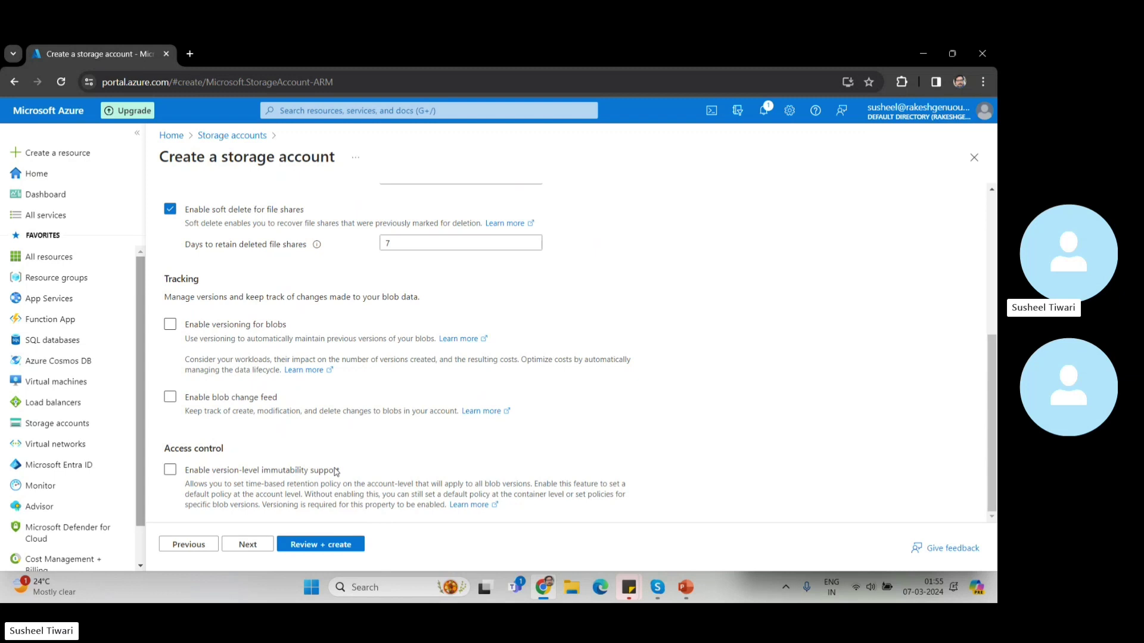
{"action": "scroll", "coordinate": [336, 470], "scroll_direction": "up", "scroll_amount": 3}
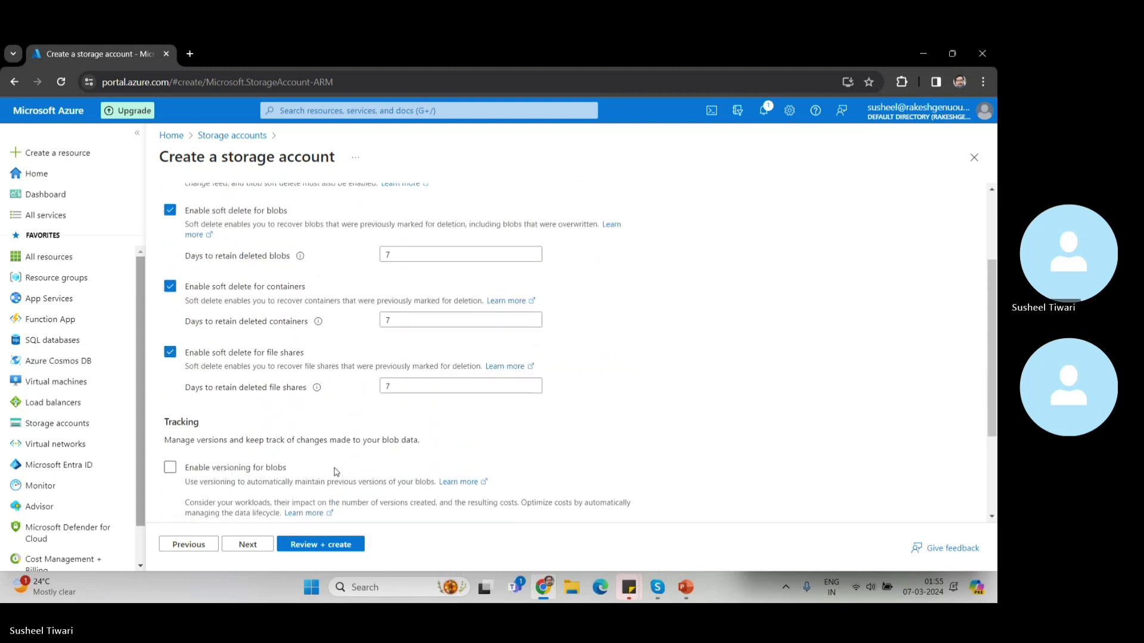
{"action": "scroll", "coordinate": [337, 471], "scroll_direction": "up", "scroll_amount": 3}
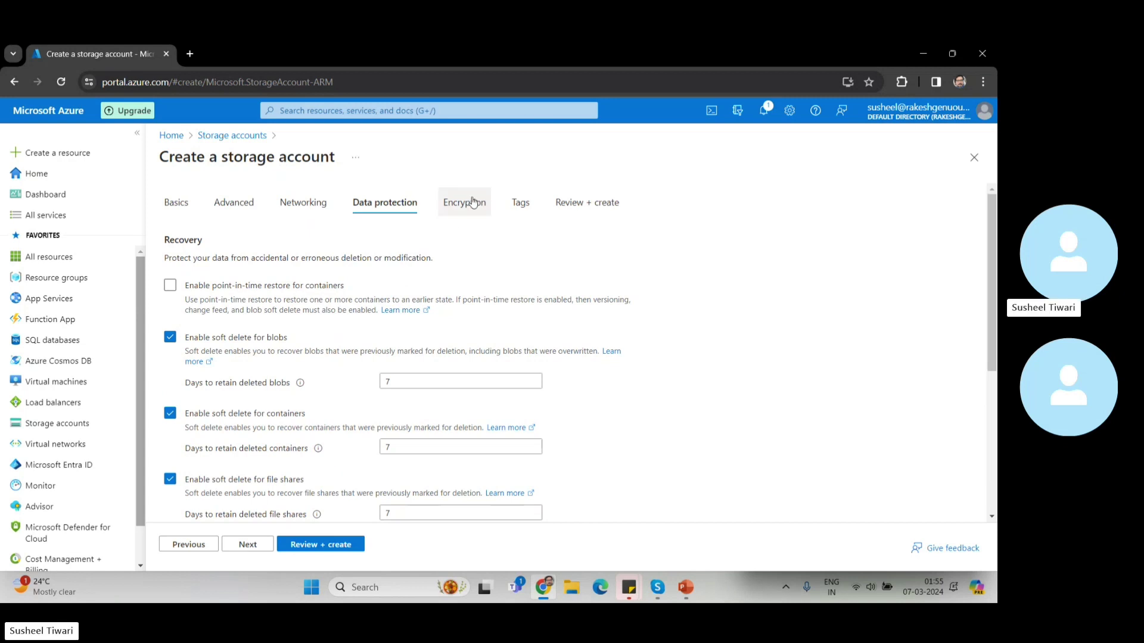
{"action": "left_click", "coordinate": [474, 204]}
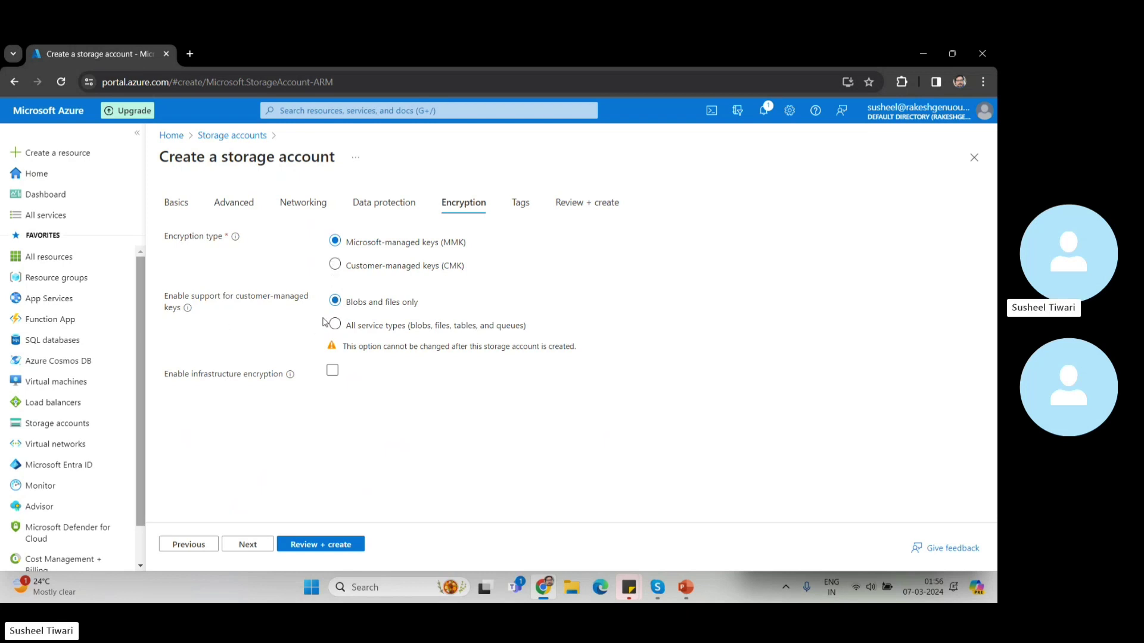
{"action": "left_click", "coordinate": [388, 332]}
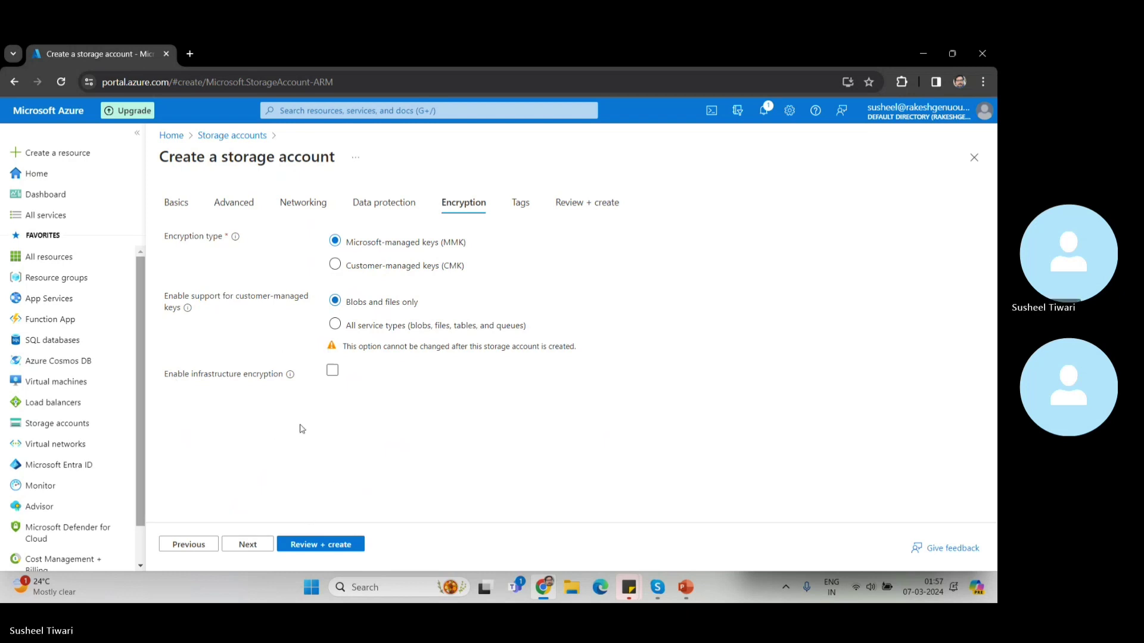
Try adding a tag called Name with the value HR for all resources, and remove the tag again.
{"action": "left_click", "coordinate": [525, 205]}
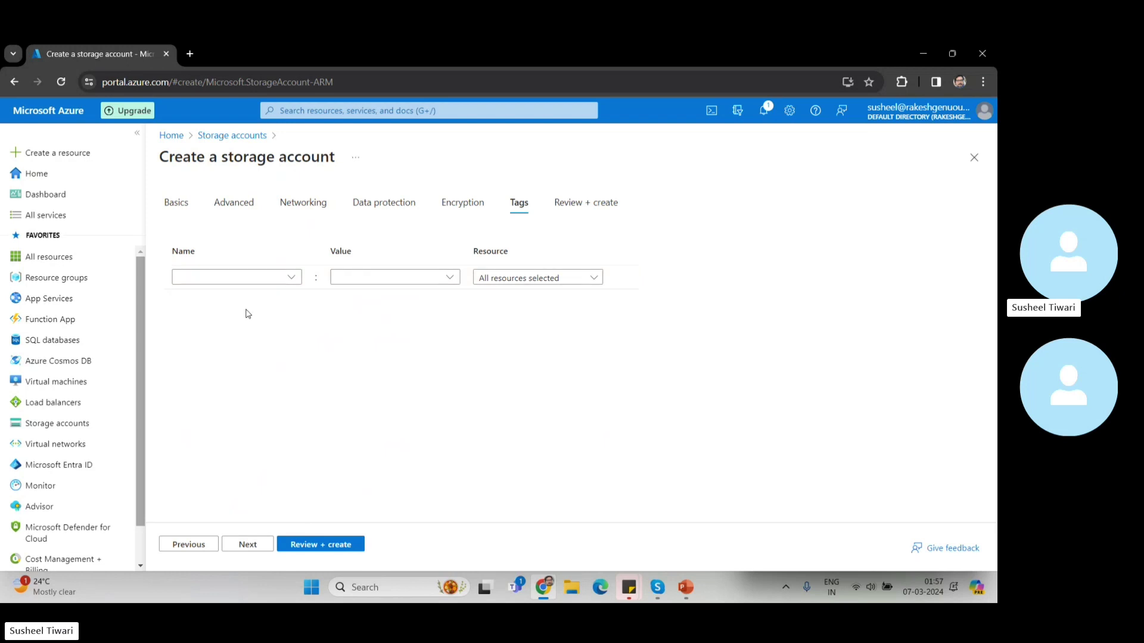
{"action": "left_click", "coordinate": [206, 279]}
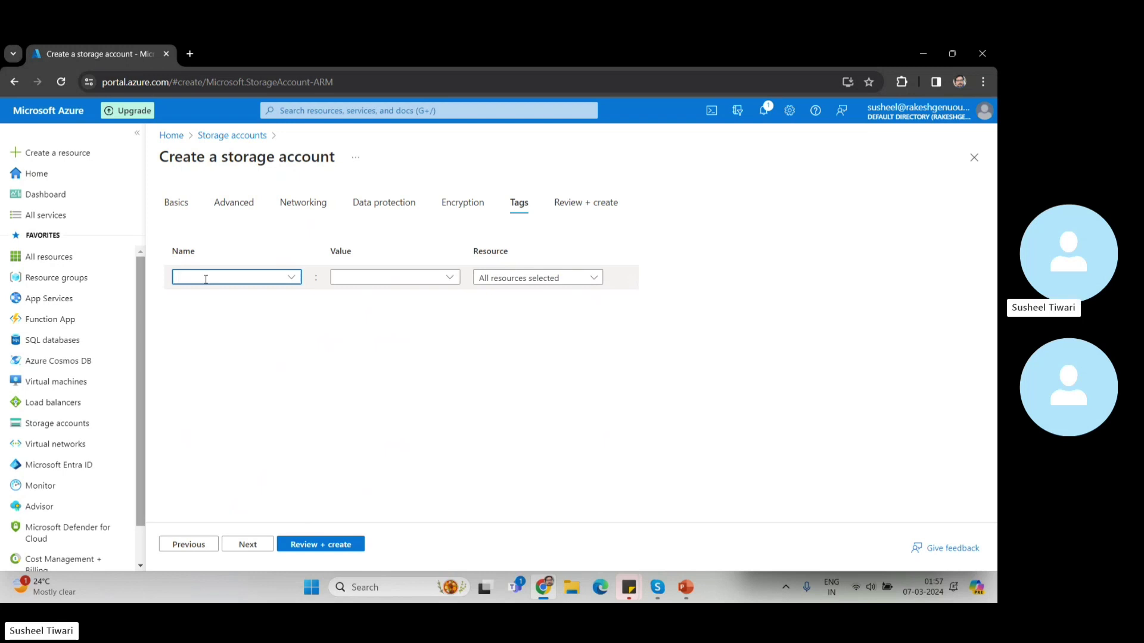
{"action": "type", "text": "Name"}
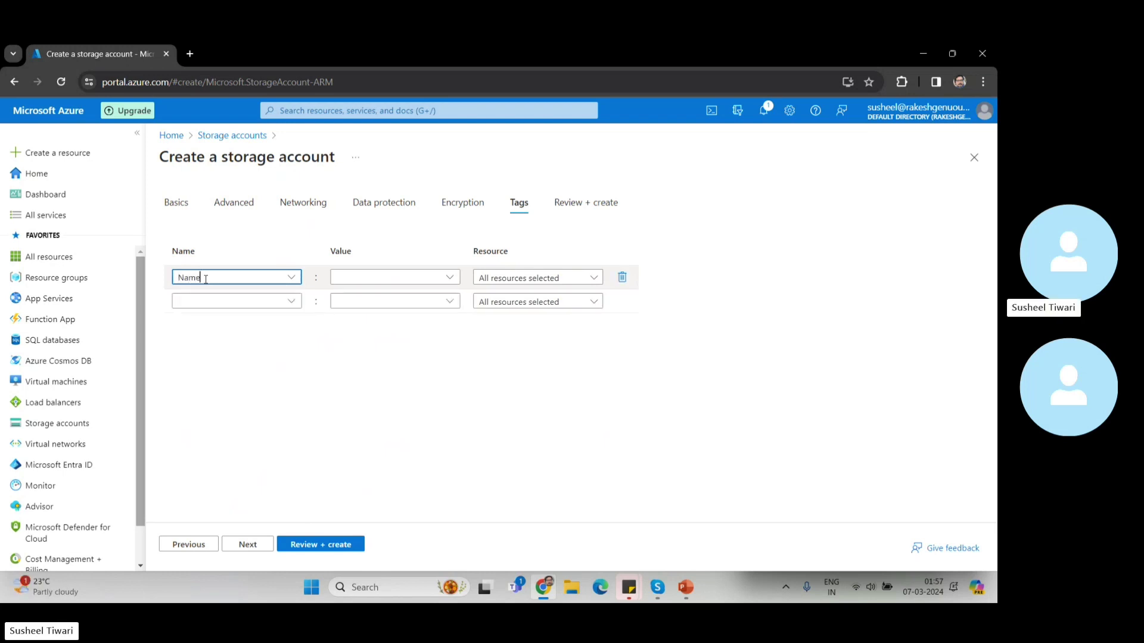
{"action": "left_click", "coordinate": [369, 277]}
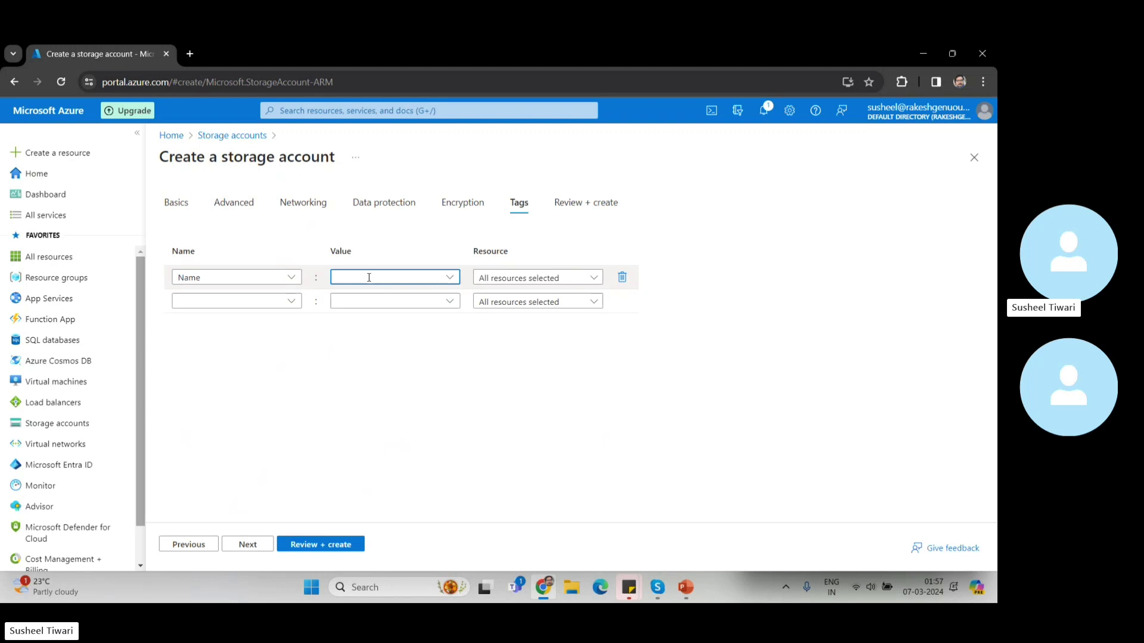
{"action": "type", "text": "G"}
{"action": "key", "text": "BackSpace"}
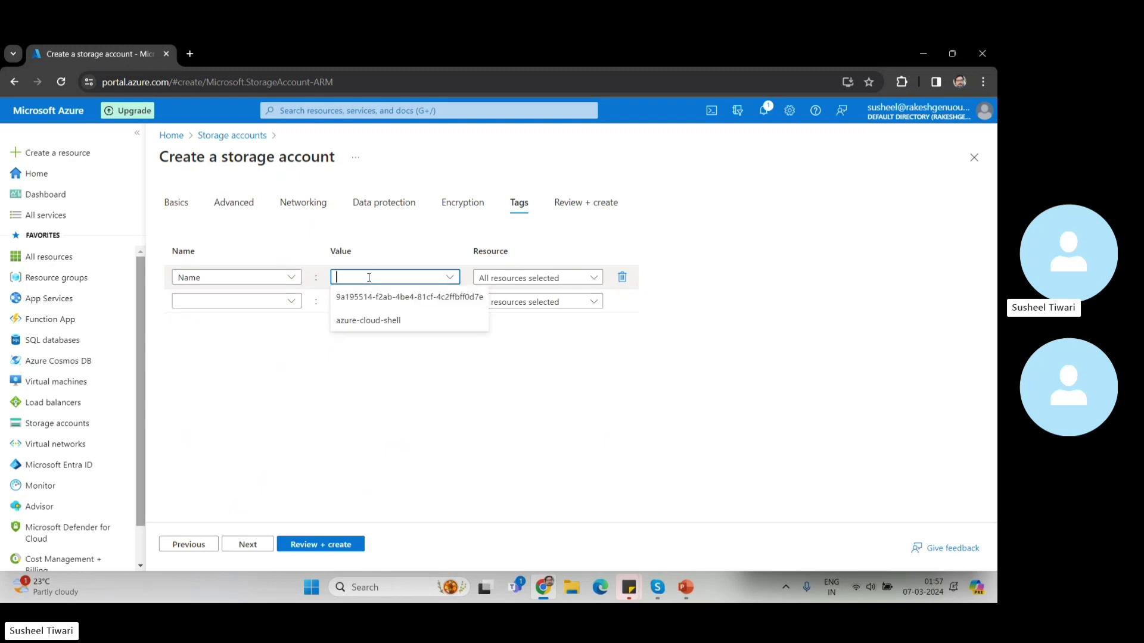
{"action": "type", "text": "HR"}
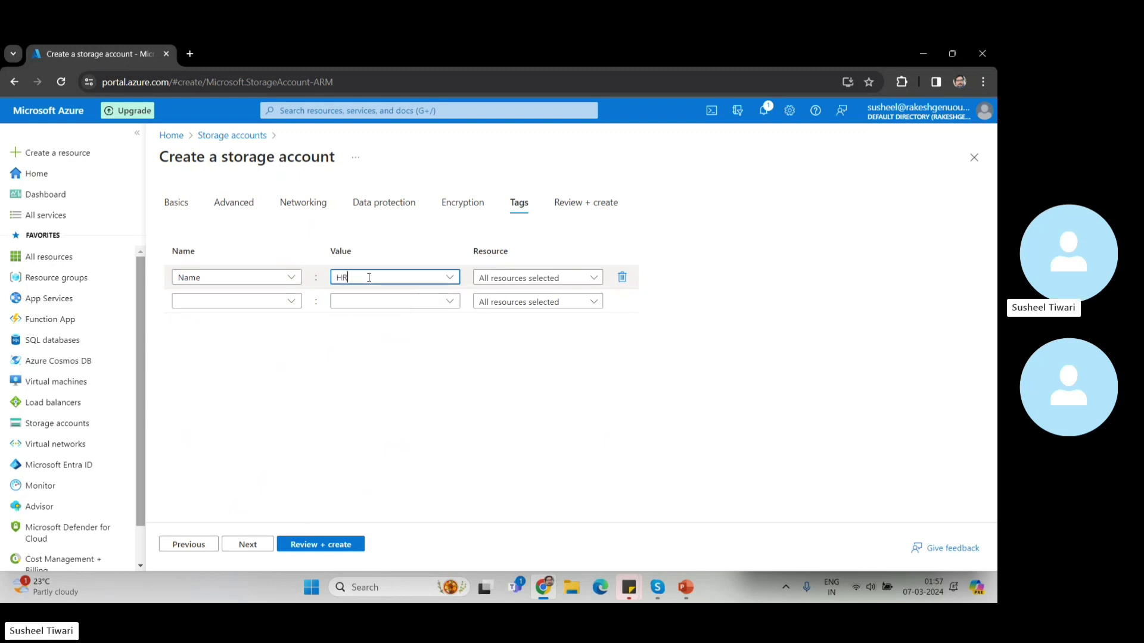
{"action": "left_click", "coordinate": [557, 280]}
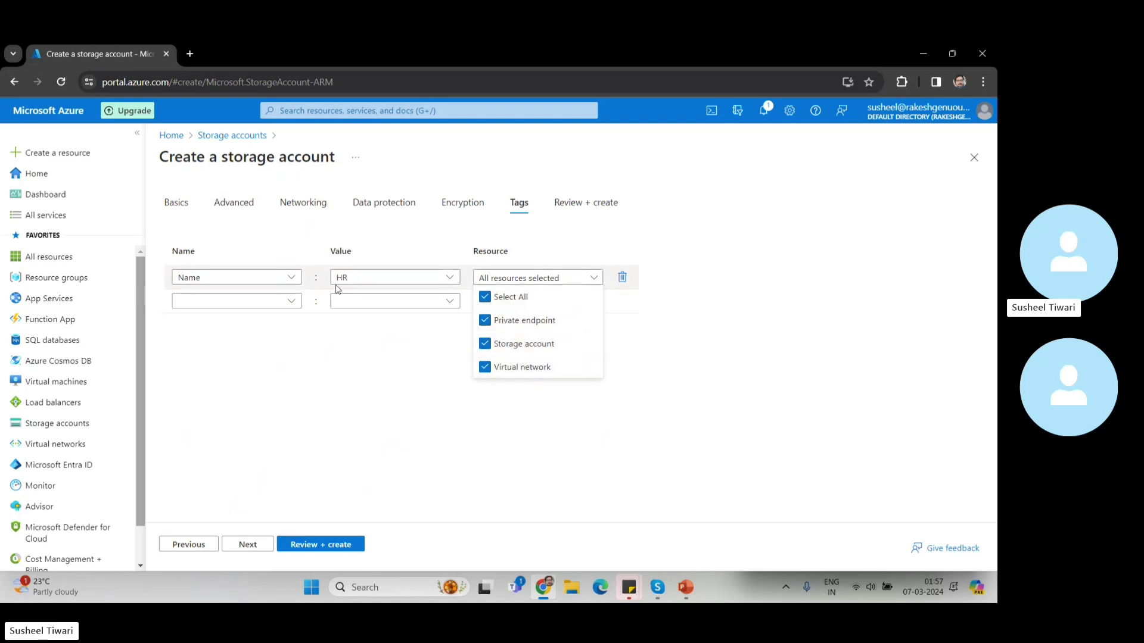
{"action": "left_click", "coordinate": [342, 425]}
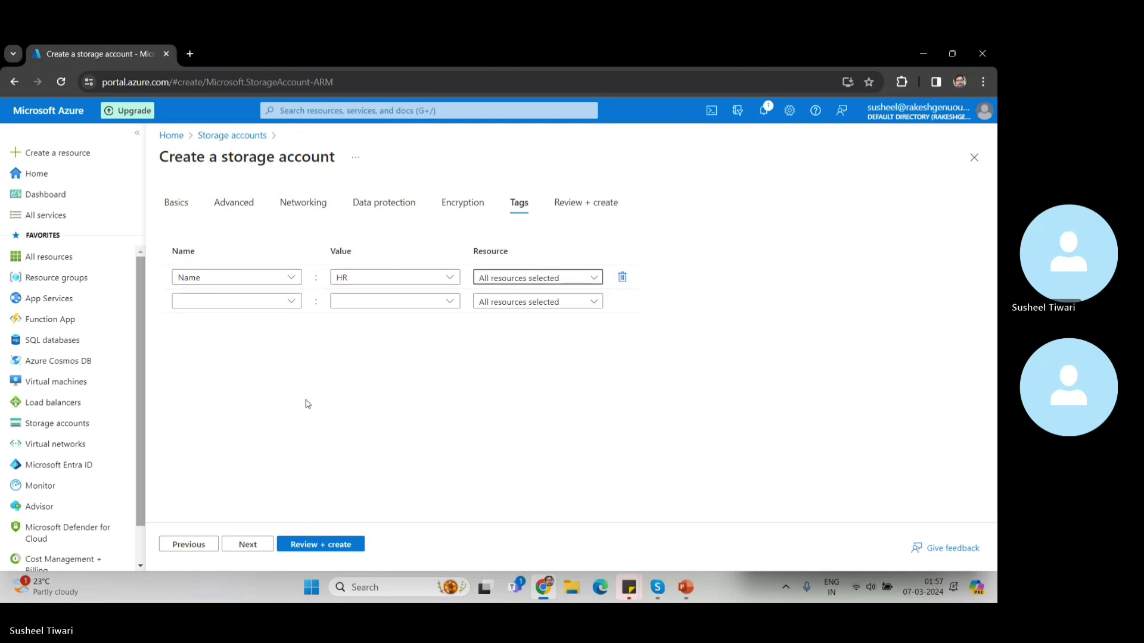
{"action": "left_click", "coordinate": [622, 277]}
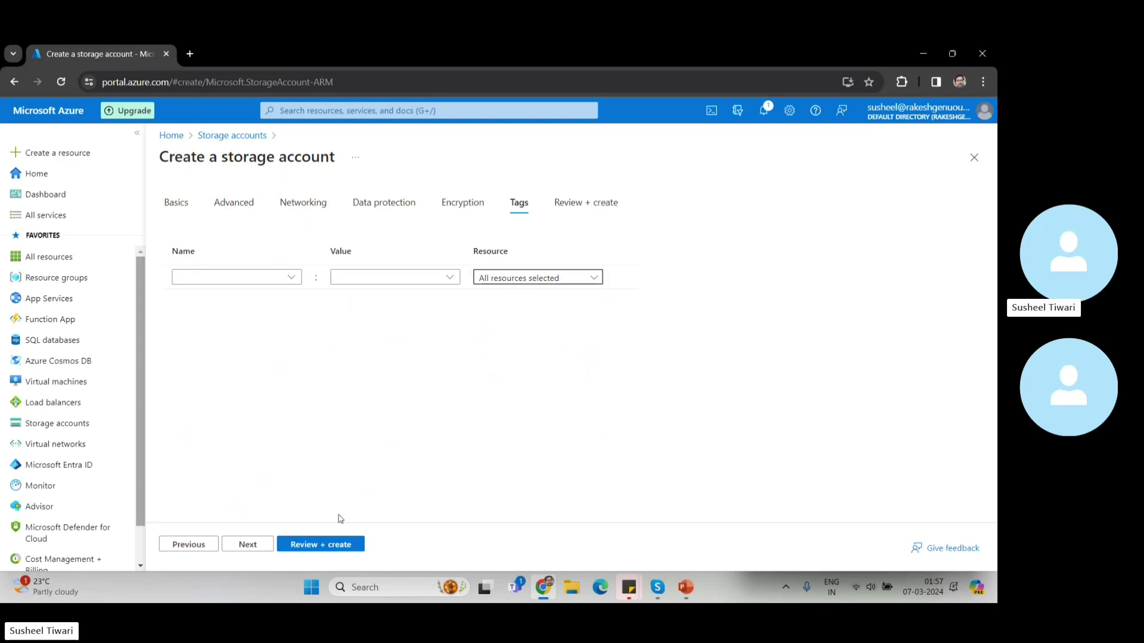
Review the configuration summary of the new storage account, covering the basics, advanced, security, networking and data protection settings.
{"action": "left_click", "coordinate": [319, 547]}
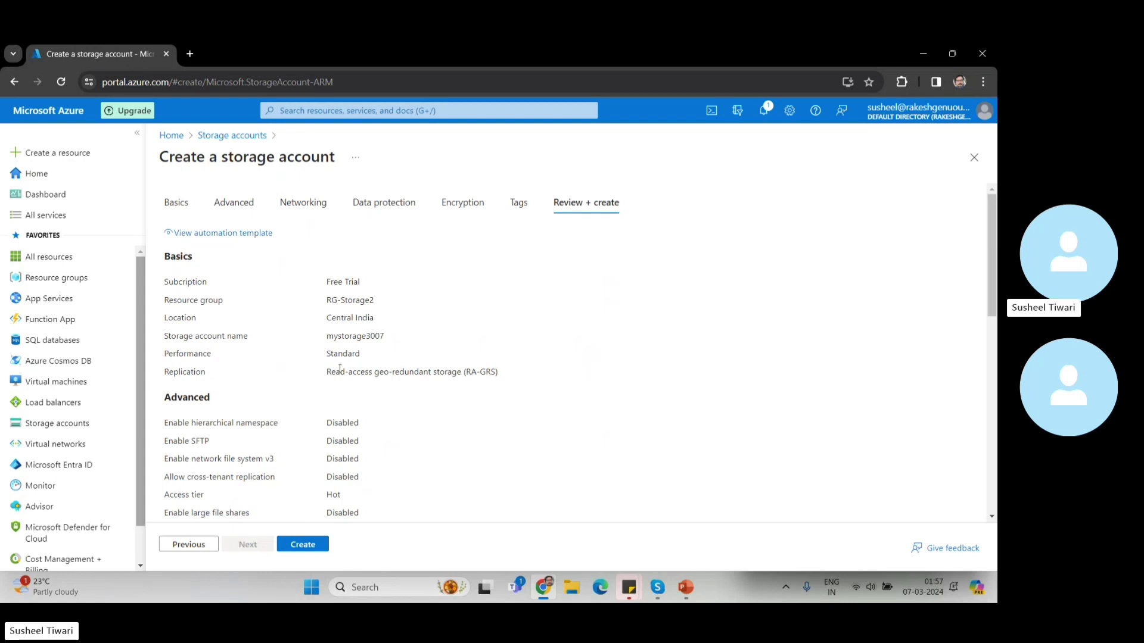
{"action": "scroll", "coordinate": [334, 371], "scroll_direction": "down", "scroll_amount": 2}
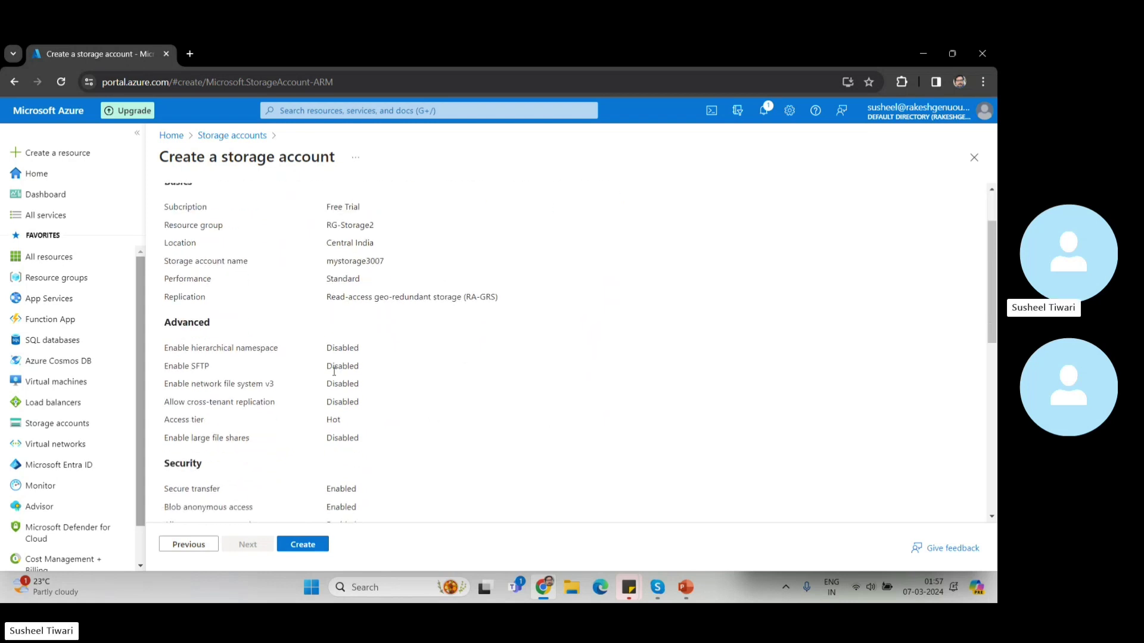
{"action": "scroll", "coordinate": [334, 372], "scroll_direction": "down", "scroll_amount": 1}
{"action": "scroll", "coordinate": [334, 372], "scroll_direction": "down", "scroll_amount": 4}
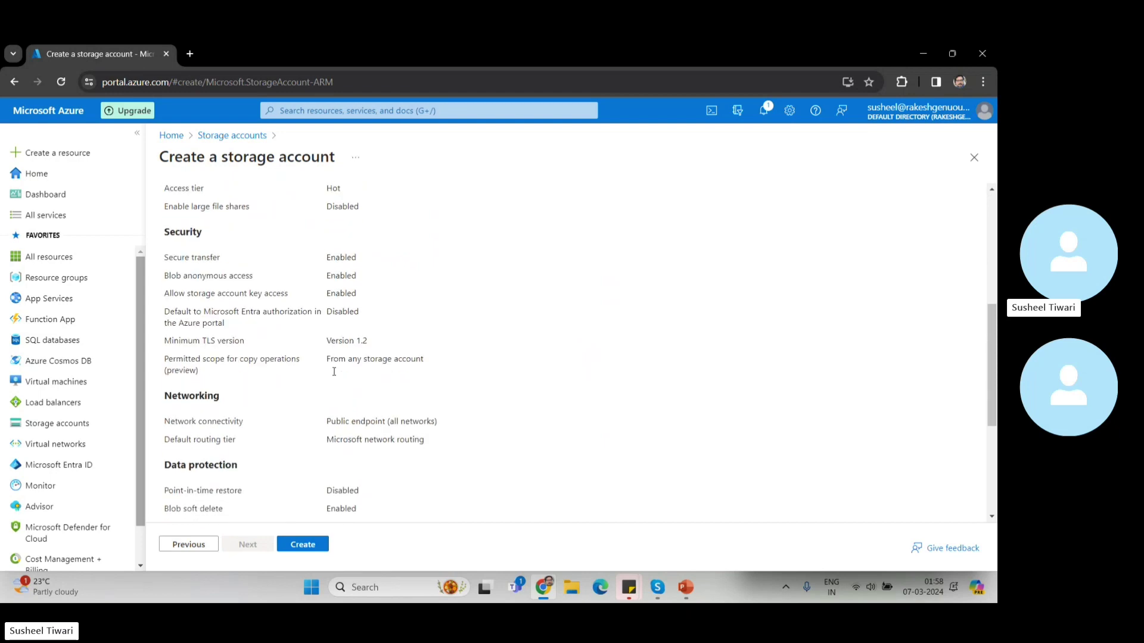
{"action": "scroll", "coordinate": [334, 371], "scroll_direction": "up", "scroll_amount": 8}
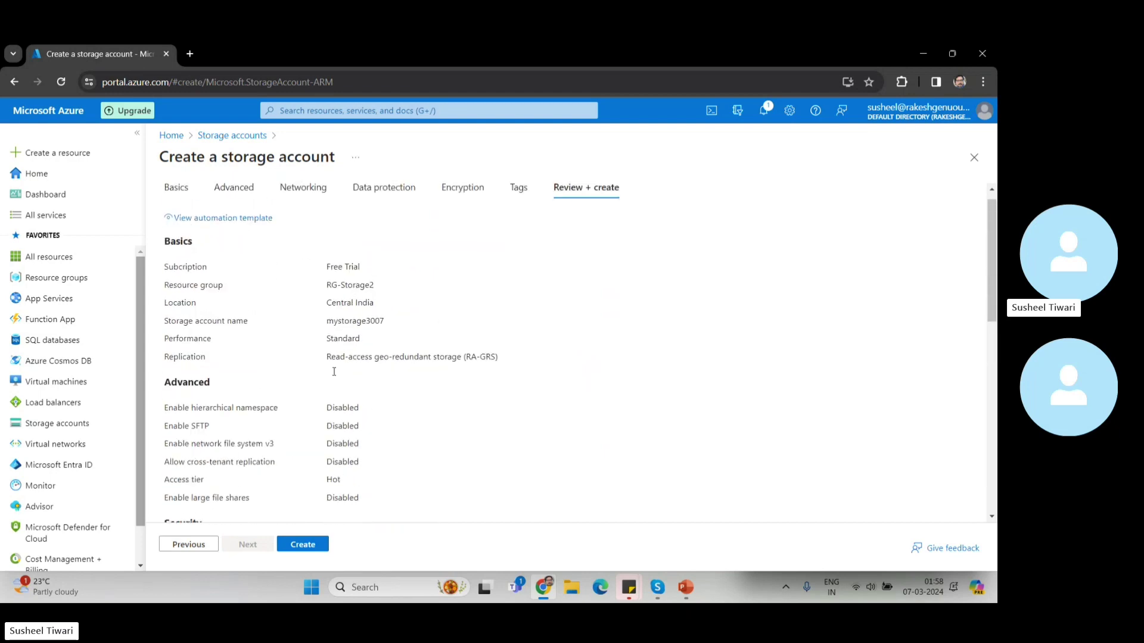
{"action": "scroll", "coordinate": [334, 372], "scroll_direction": "down", "scroll_amount": 1}
{"action": "scroll", "coordinate": [334, 372], "scroll_direction": "down", "scroll_amount": 10}
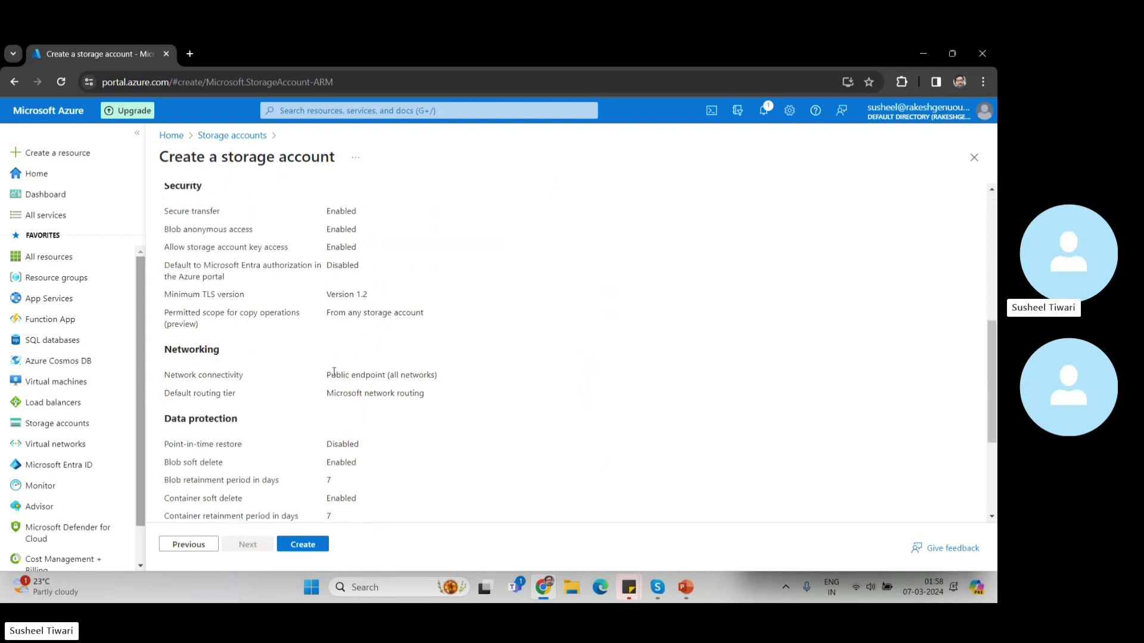
{"action": "scroll", "coordinate": [335, 372], "scroll_direction": "up", "scroll_amount": 8}
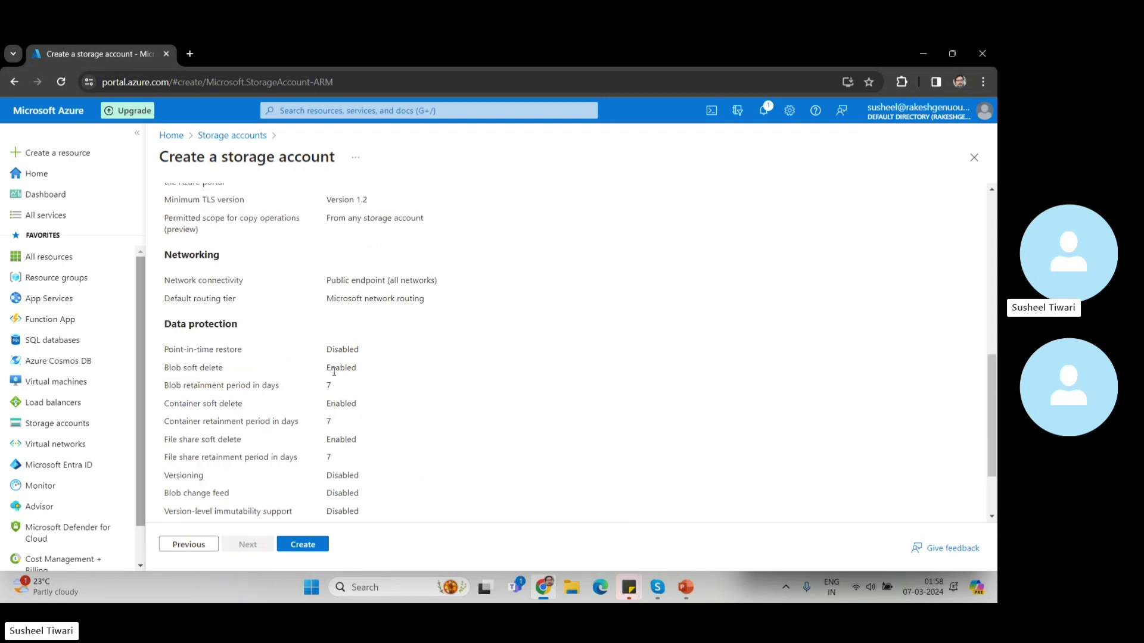
{"action": "scroll", "coordinate": [334, 372], "scroll_direction": "up", "scroll_amount": 2}
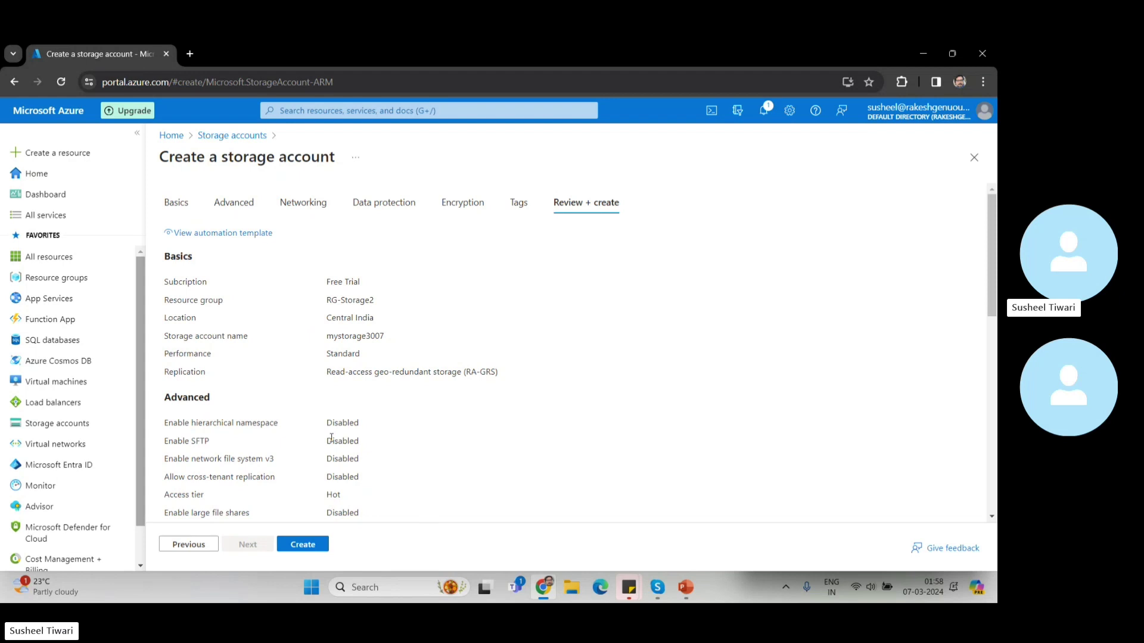
Create the storage account mystorage3007 with the reviewed settings, and open the deployed resource.
{"action": "left_click", "coordinate": [301, 551]}
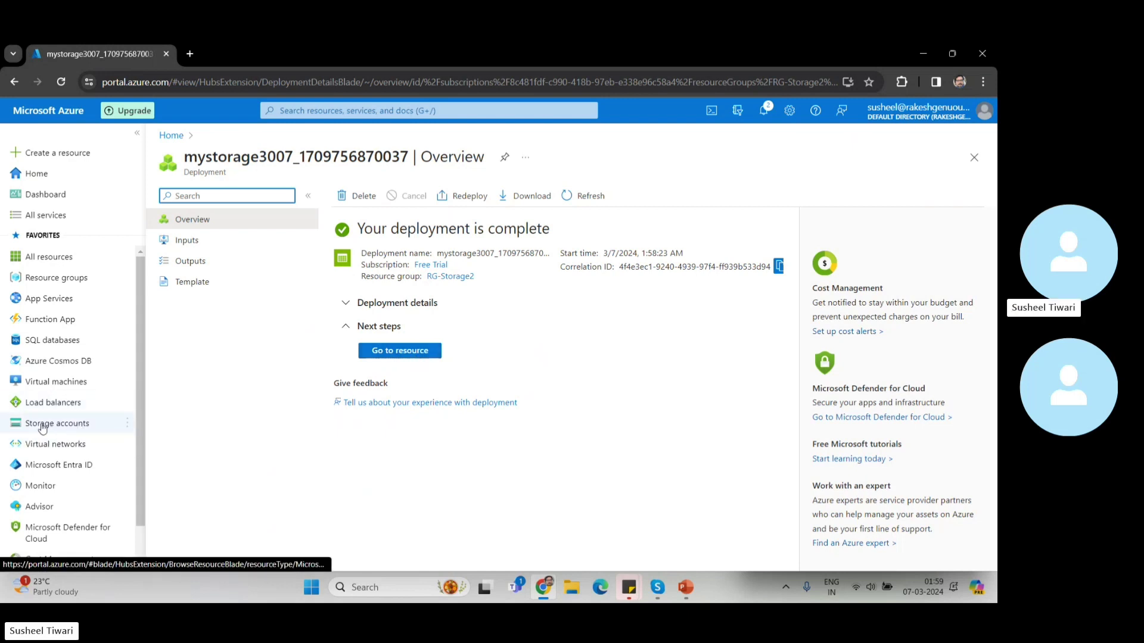
{"action": "mouse_move", "coordinate": [51, 425]}
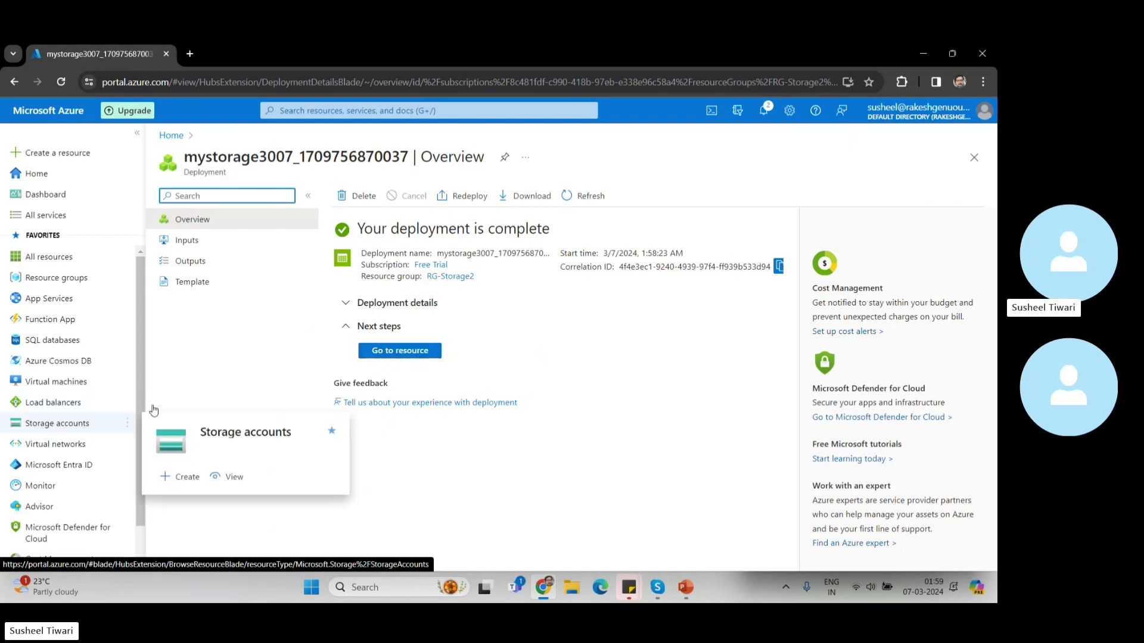
{"action": "left_click", "coordinate": [410, 352]}
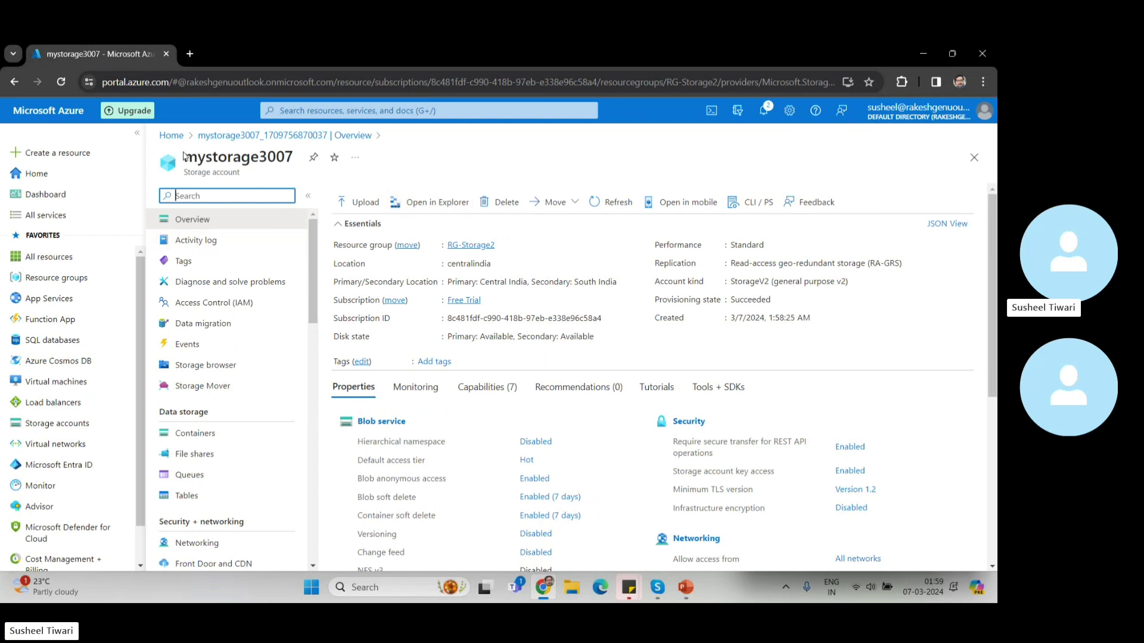
Examine the overview of mystorage3007, including its blob, file, queue and table service properties and its networking properties.
{"action": "left_click_drag", "start_coordinate": [184, 157], "coordinate": [295, 158]}
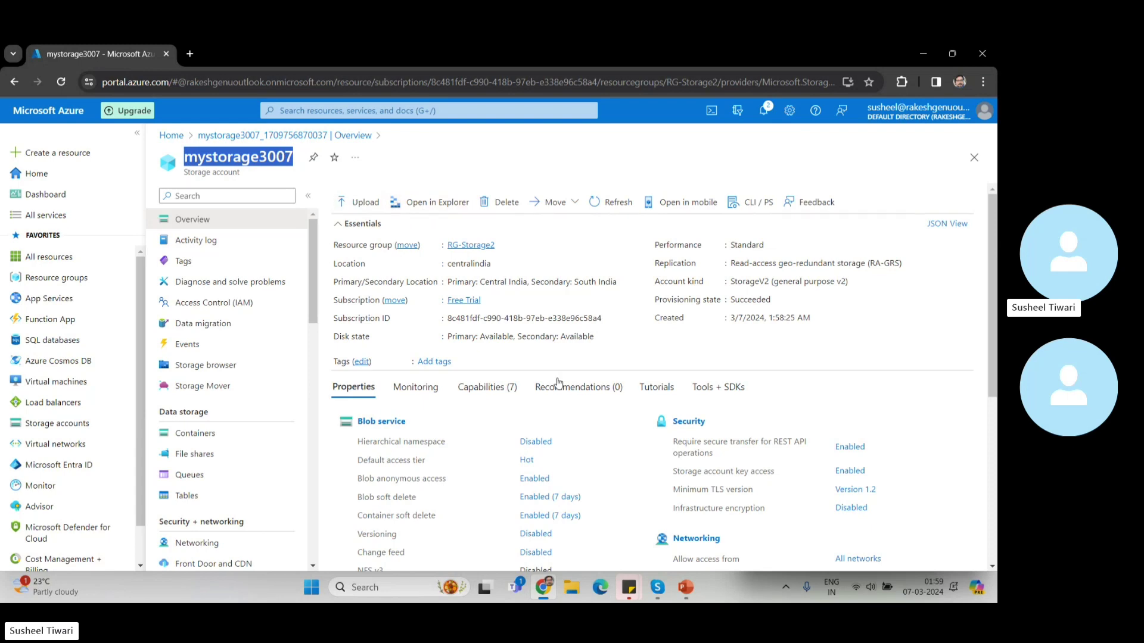
{"action": "scroll", "coordinate": [588, 483], "scroll_direction": "down", "scroll_amount": 5}
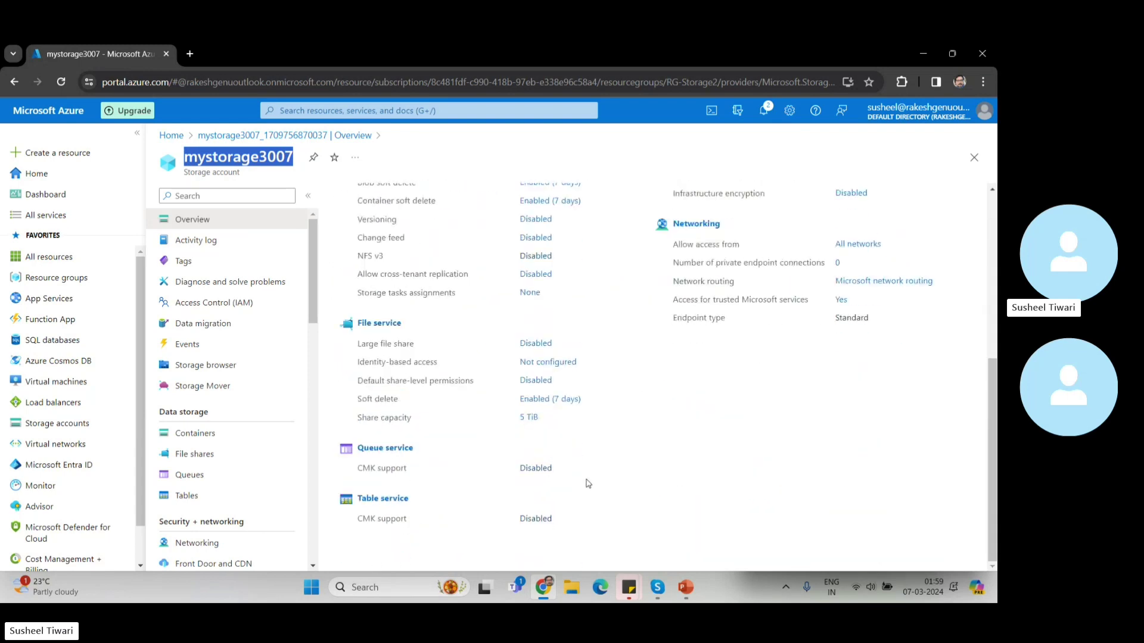
{"action": "scroll", "coordinate": [588, 483], "scroll_direction": "up", "scroll_amount": 5}
{"action": "scroll", "coordinate": [589, 483], "scroll_direction": "down", "scroll_amount": 5}
{"action": "scroll", "coordinate": [548, 531], "scroll_direction": "up", "scroll_amount": 3}
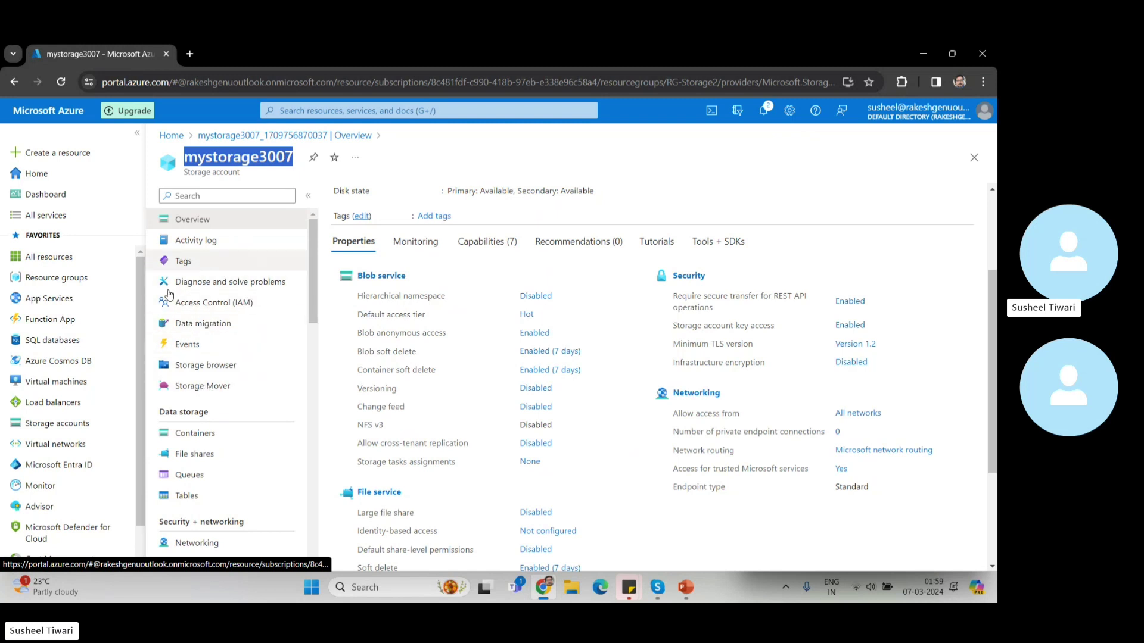
Look through the management sections of mystorage3007, from data storage and security to monitoring, automation and help.
{"action": "scroll", "coordinate": [177, 471], "scroll_direction": "down", "scroll_amount": 2}
{"action": "scroll", "coordinate": [176, 471], "scroll_direction": "down", "scroll_amount": 5}
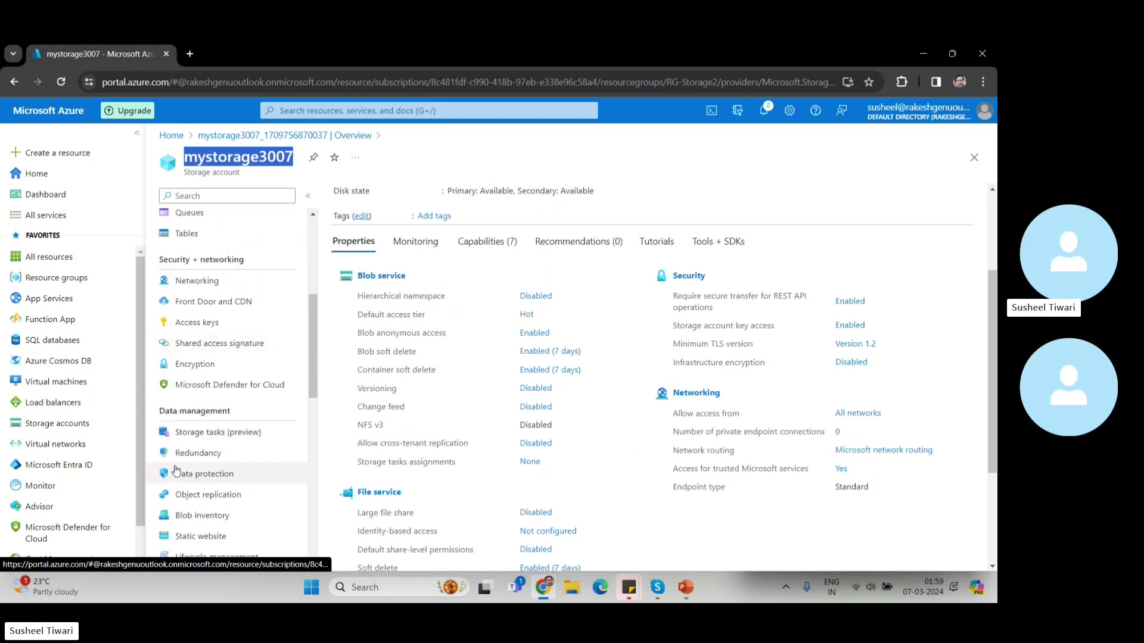
{"action": "scroll", "coordinate": [176, 470], "scroll_direction": "down", "scroll_amount": 4}
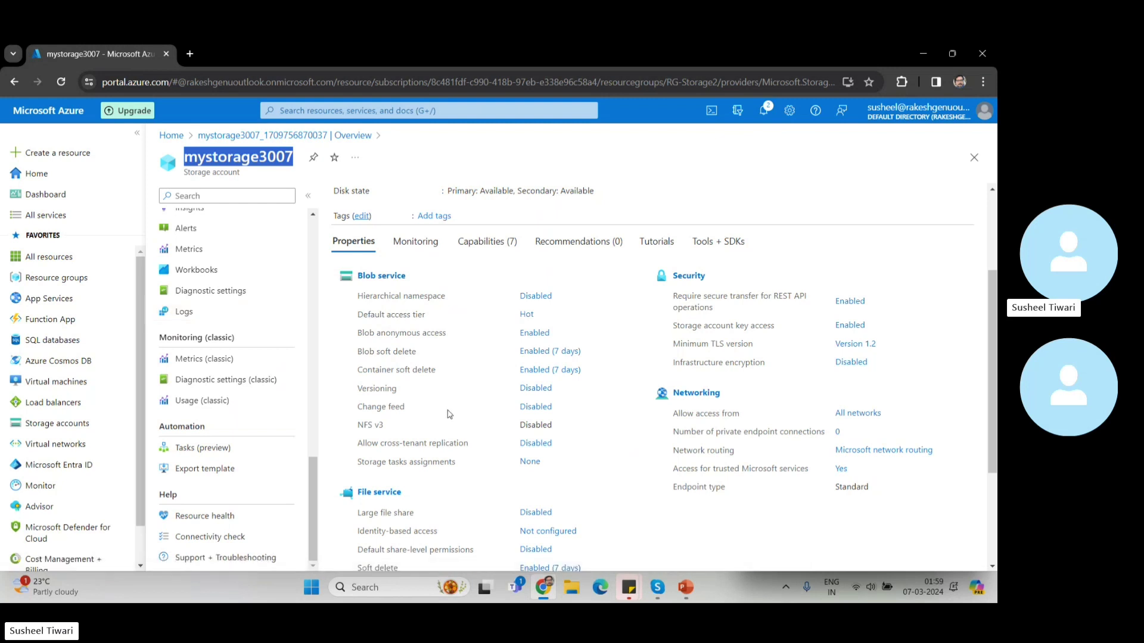
{"action": "key", "text": "alt+Tab"}
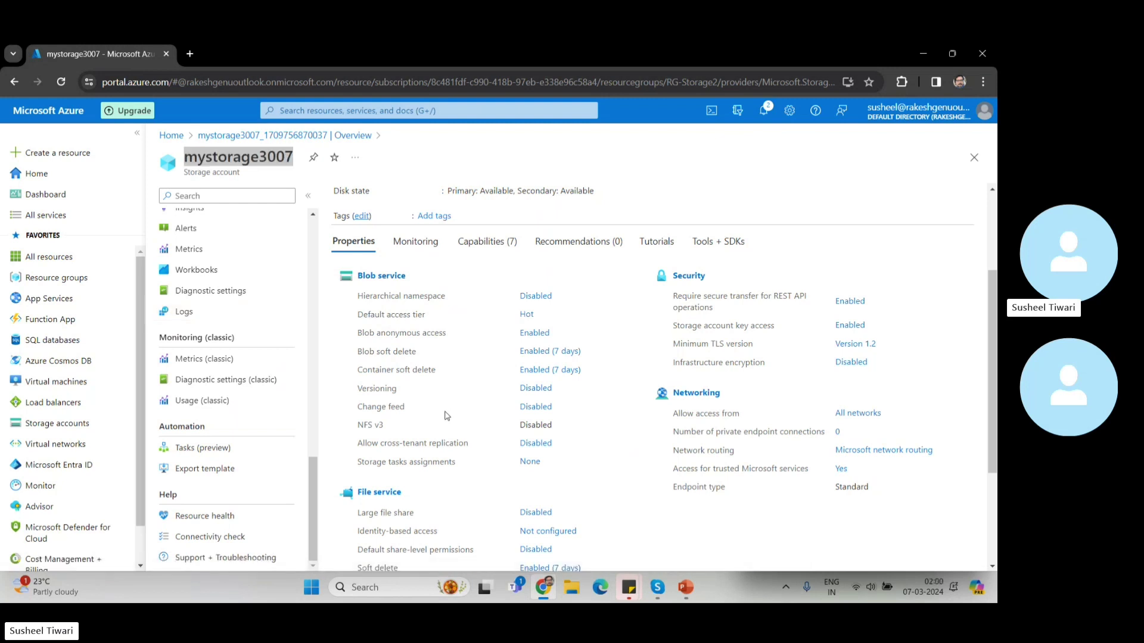
{"action": "scroll", "coordinate": [193, 265], "scroll_direction": "up", "scroll_amount": 10}
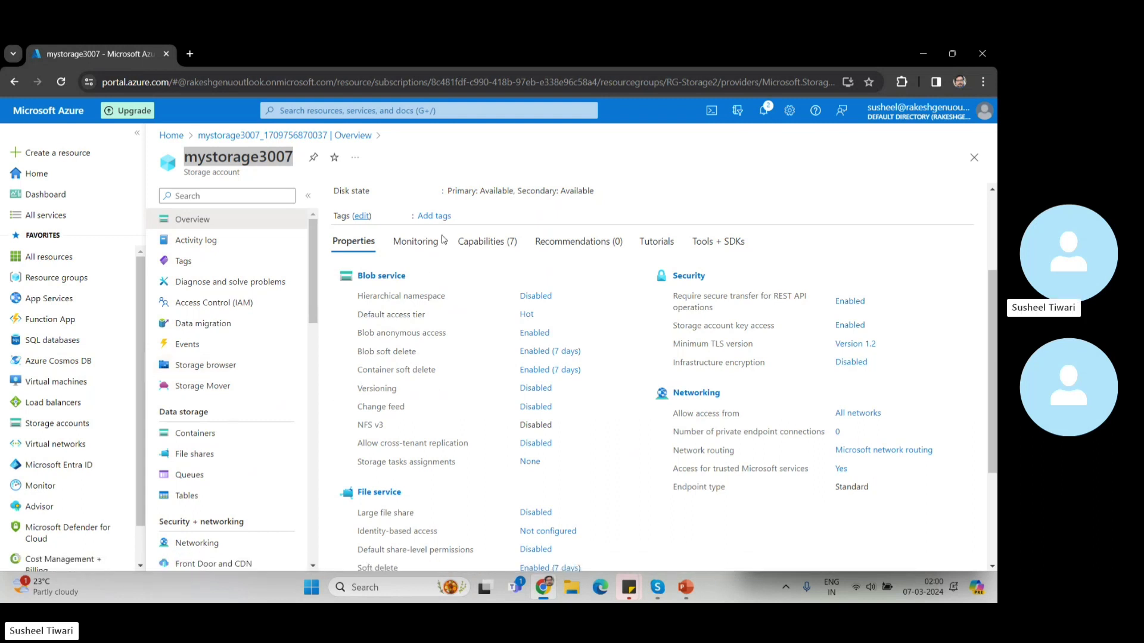
{"action": "left_click", "coordinate": [453, 141]}
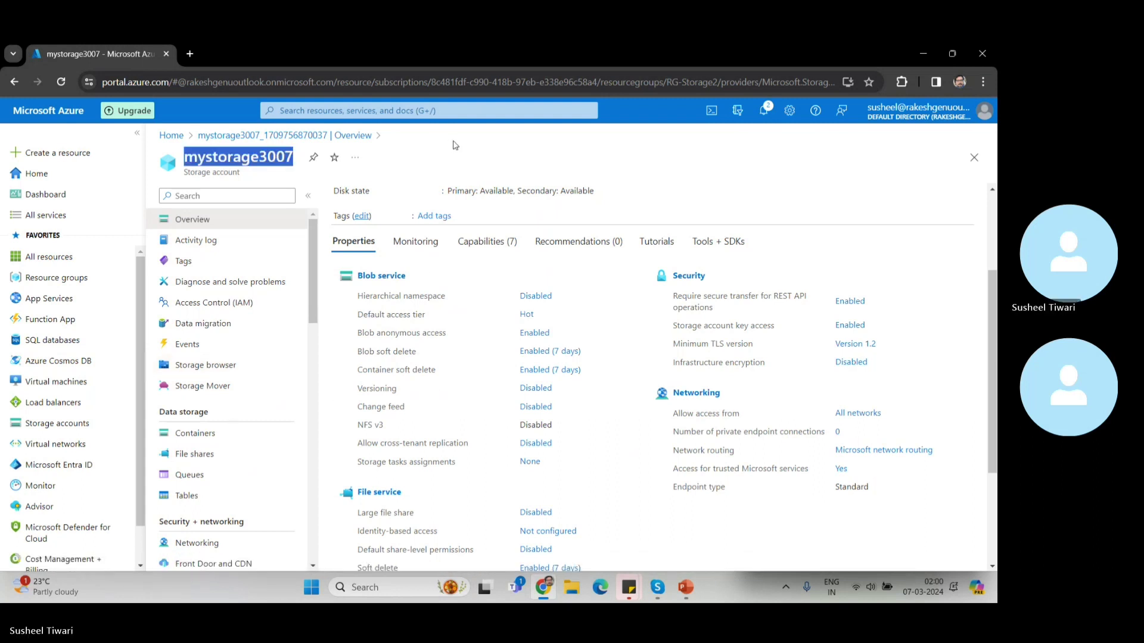
{"action": "left_click", "coordinate": [272, 157]}
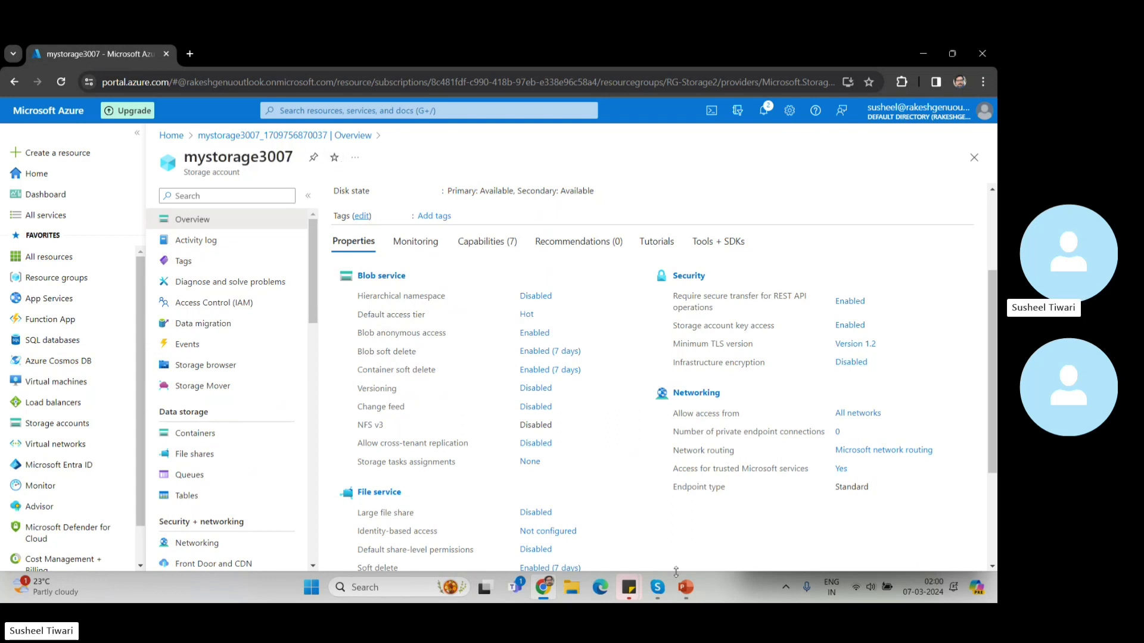
Switch to the Azure Storage Account.pptx presentation in PowerPoint and show its closing Thank You slide.
{"action": "mouse_move", "coordinate": [686, 589]}
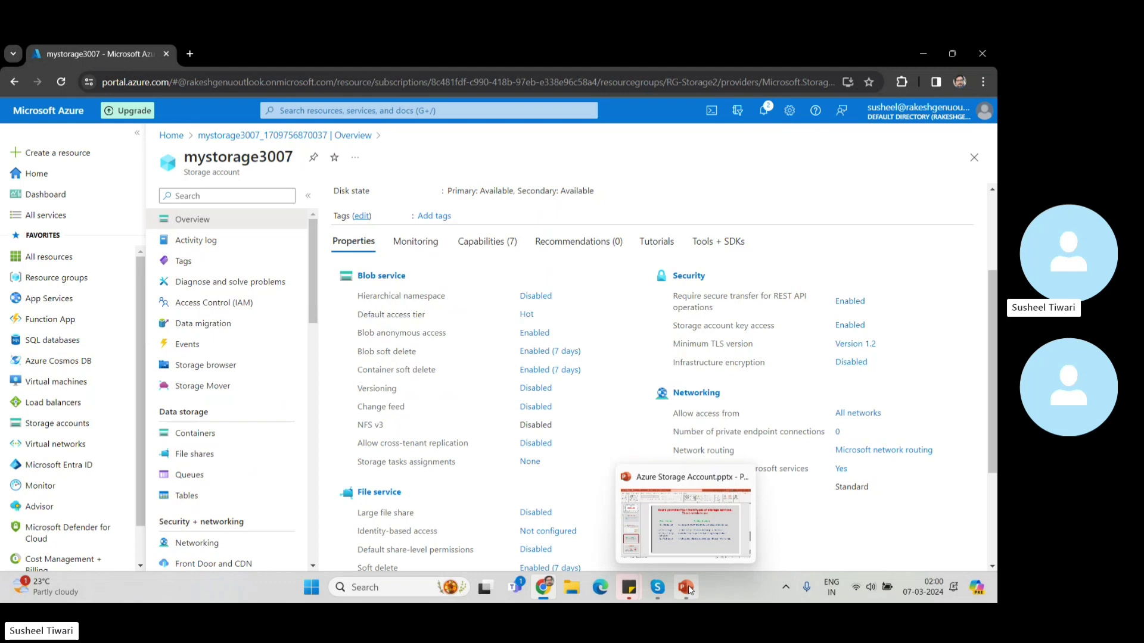
{"action": "left_click", "coordinate": [687, 589]}
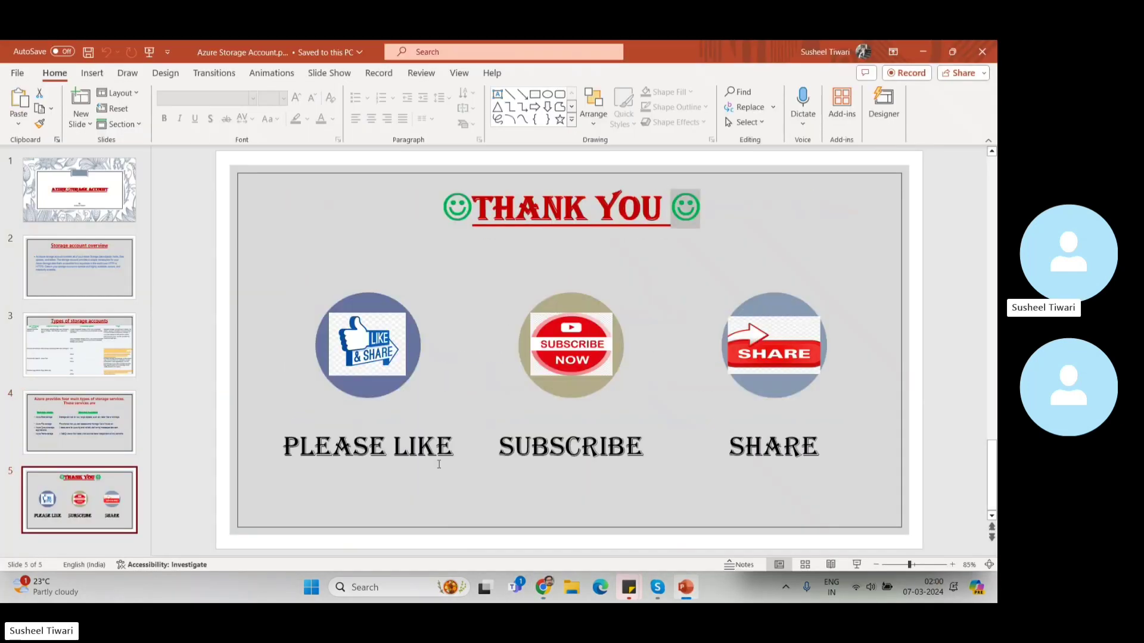